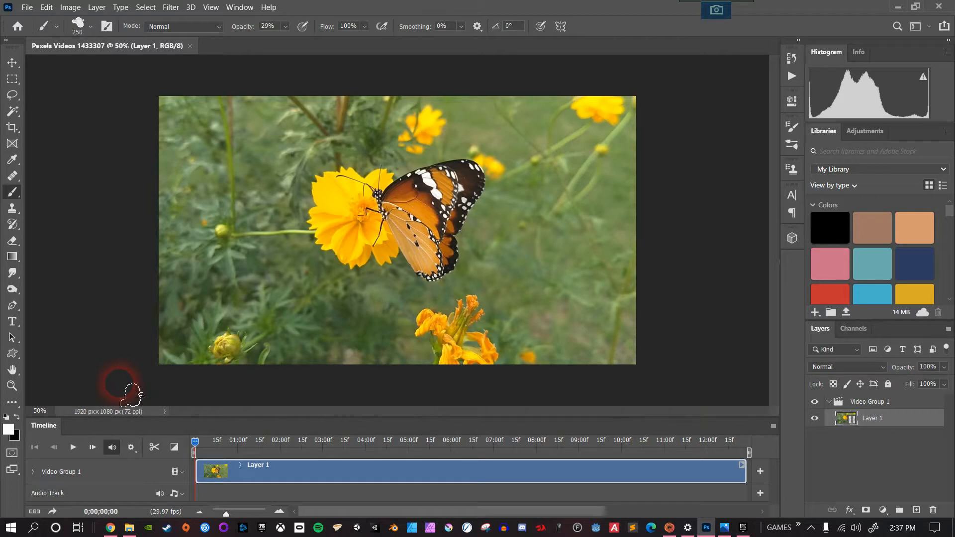
- Activate the Move tool and play the butterfly clip to near its end, stopping at about 12 seconds
left_click(10, 64)
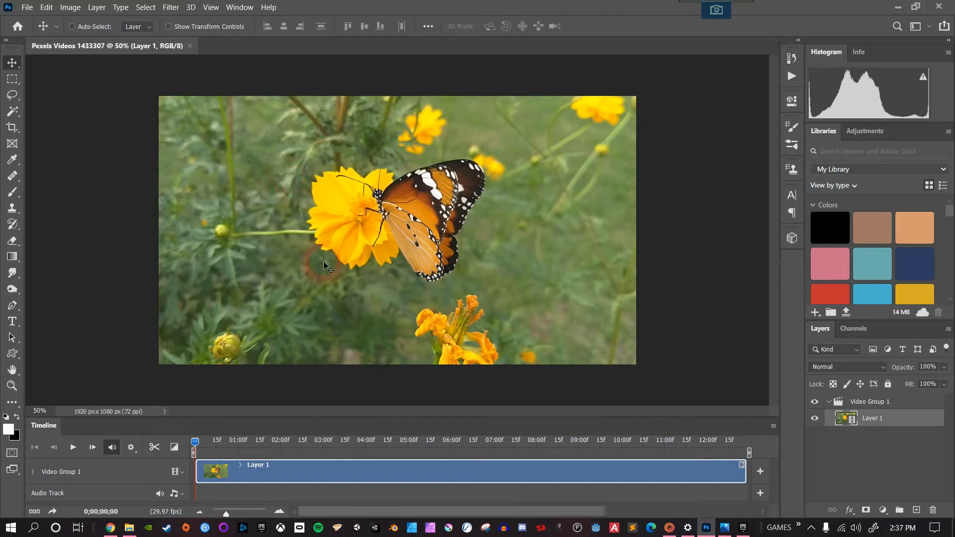
key("space")
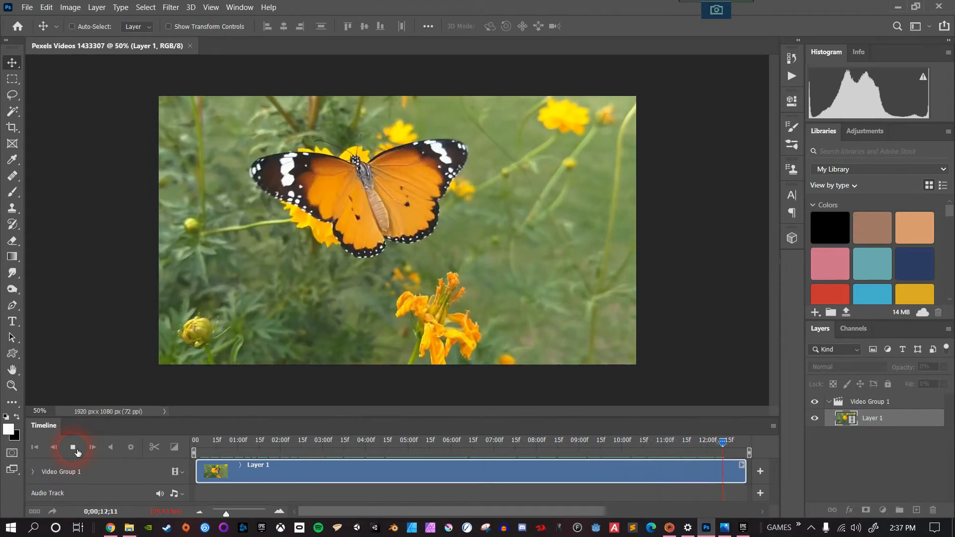
left_click(73, 447)
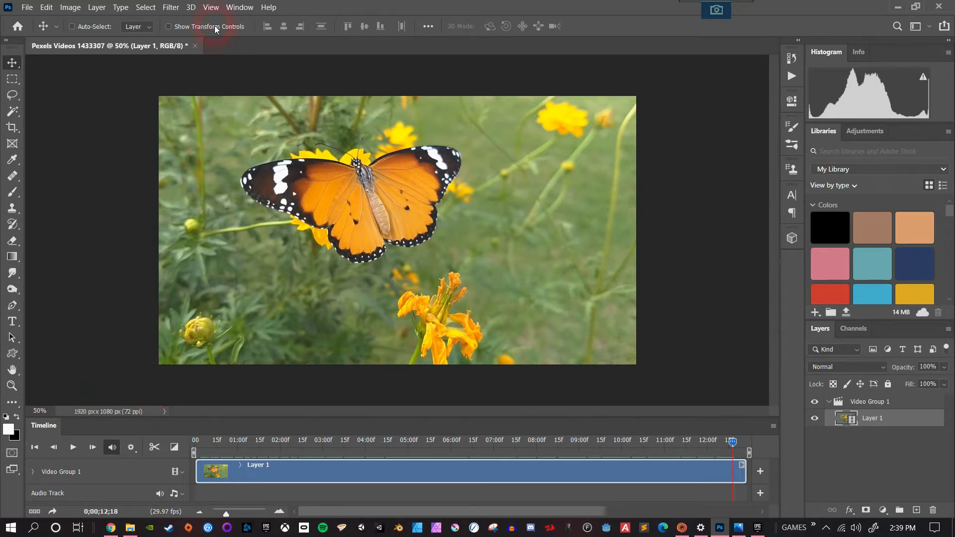
- Reset the Motion workspace to its original layout
left_click(211, 8)
mouse_move(234, 8)
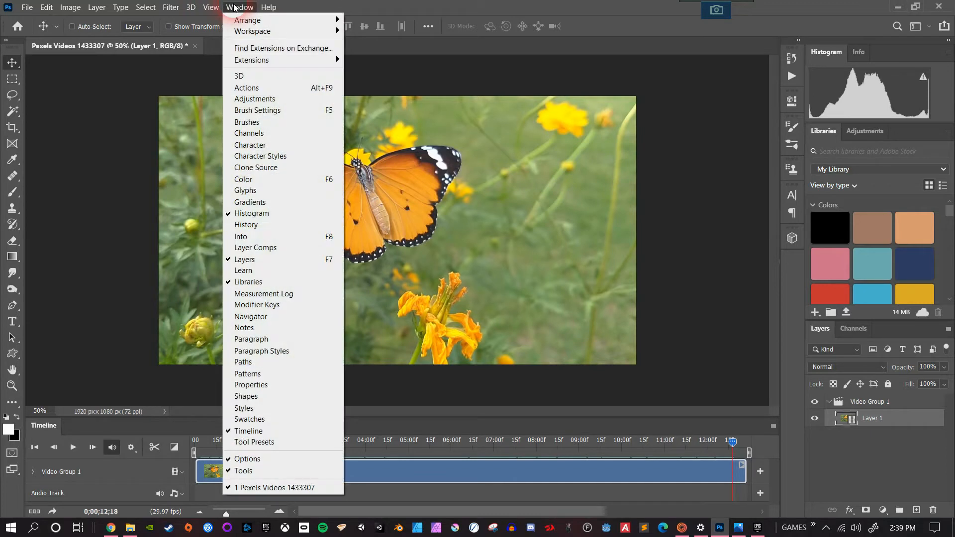
mouse_move(288, 31)
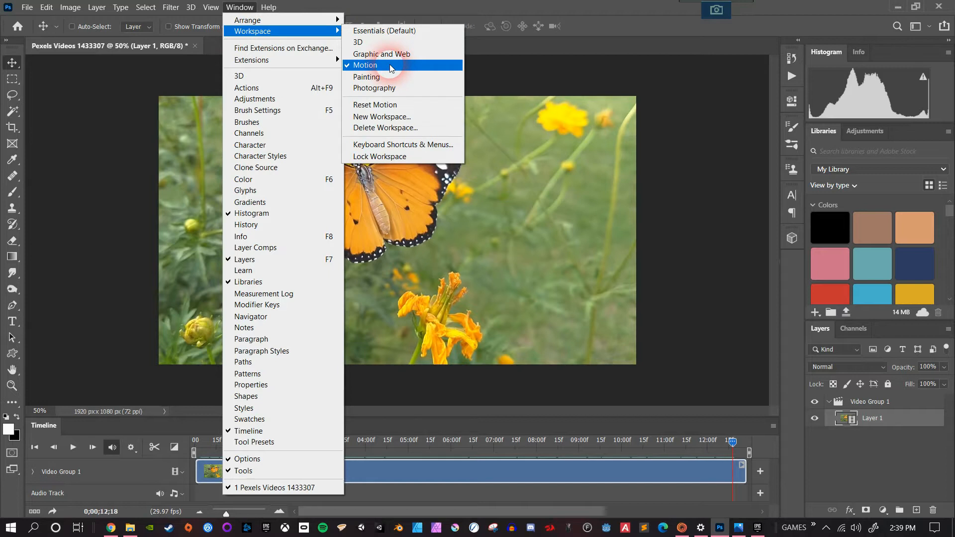
left_click(404, 105)
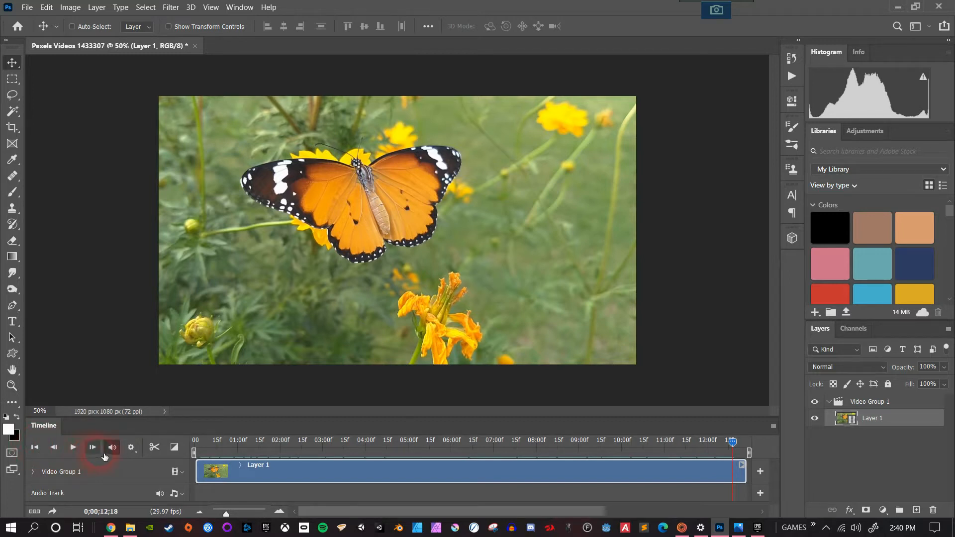
- Review the Loop Playback option, move the playhead to about 9 seconds, and play the clip past its end
left_click(132, 448)
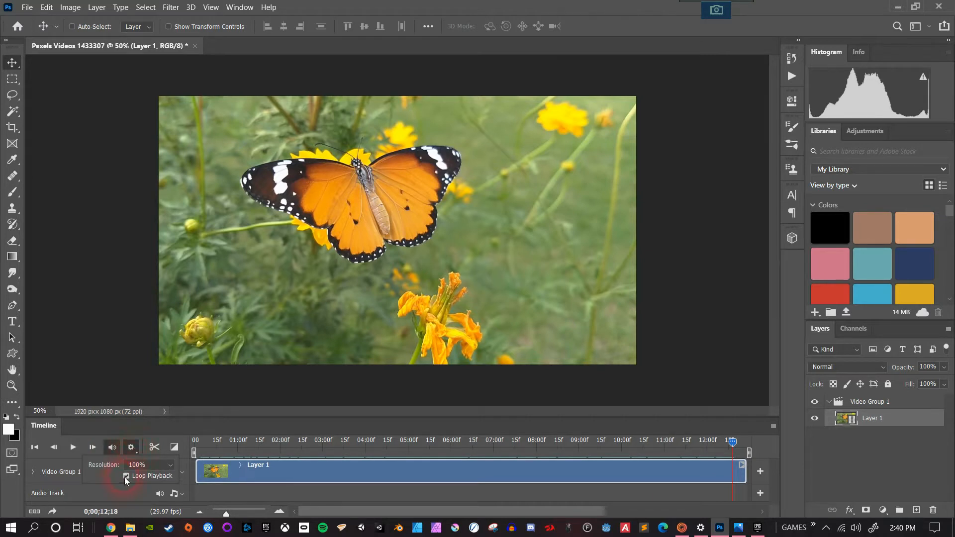
left_click(176, 429)
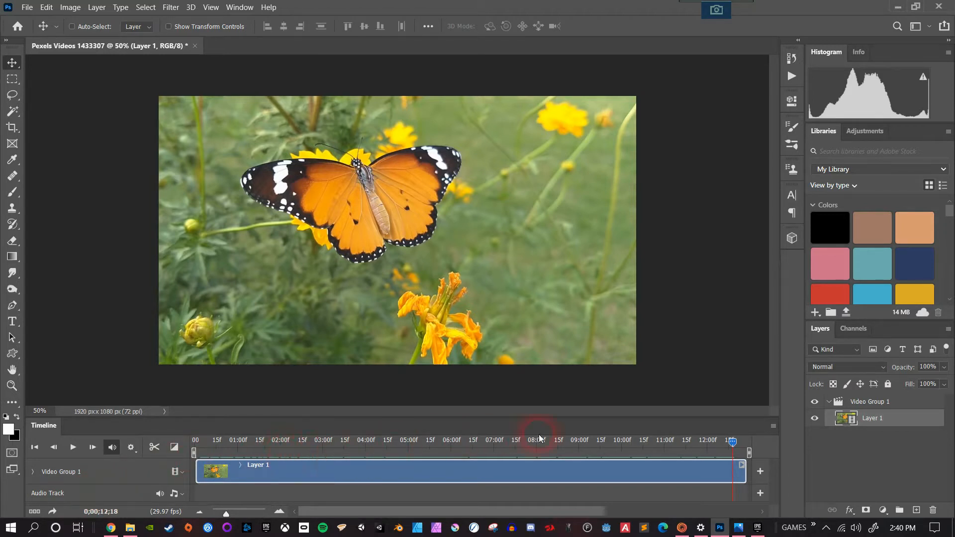
left_click_drag(738, 444, 580, 443)
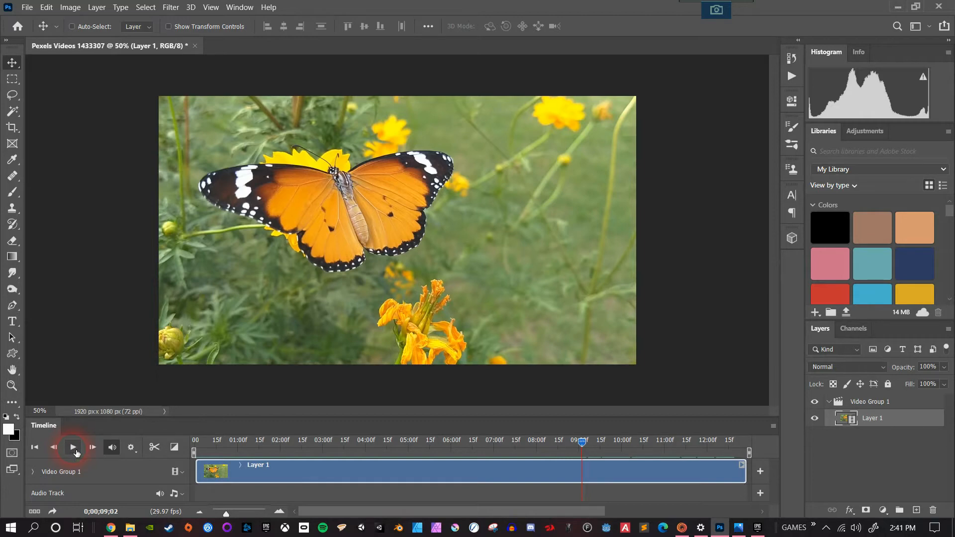
left_click(73, 447)
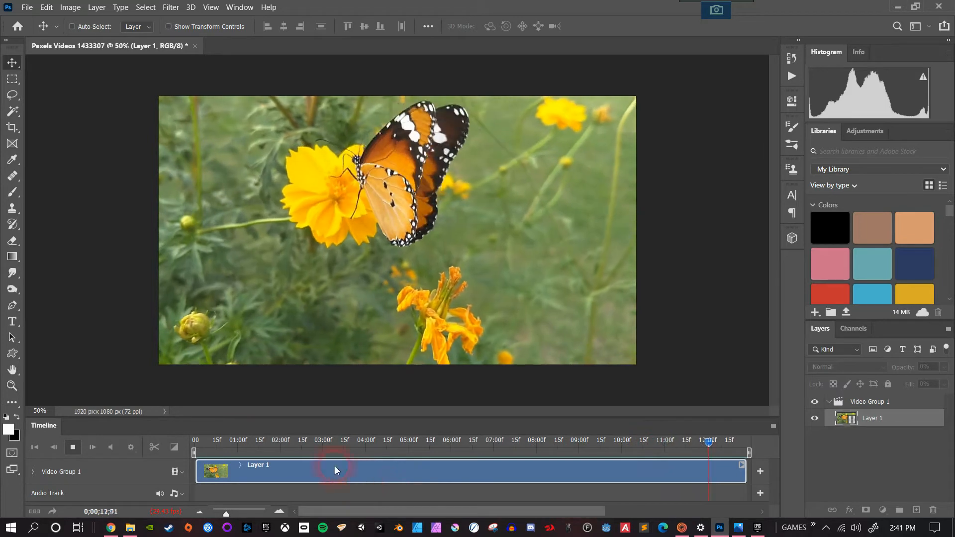
key("space")
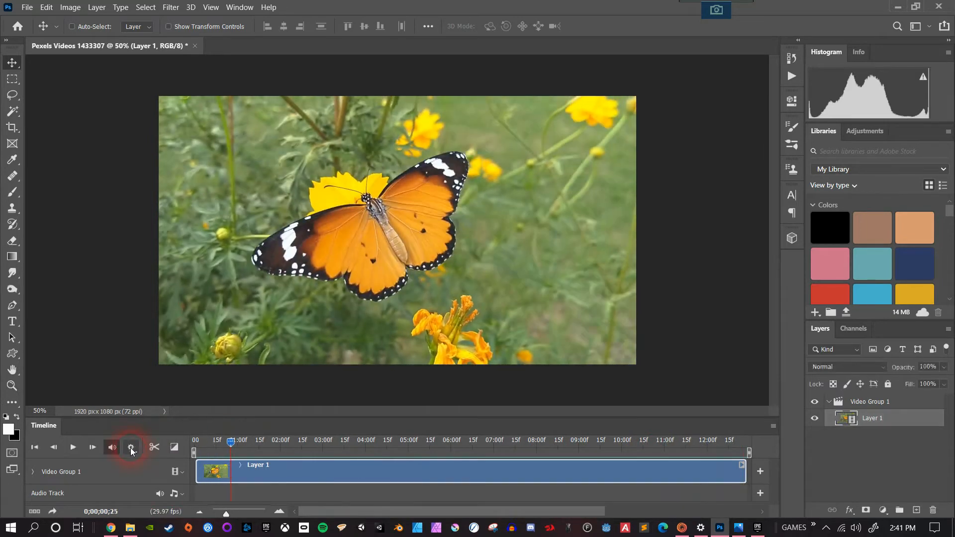
- Set the playback resolution to 25% and preview the clip from its first frame
left_click(131, 447)
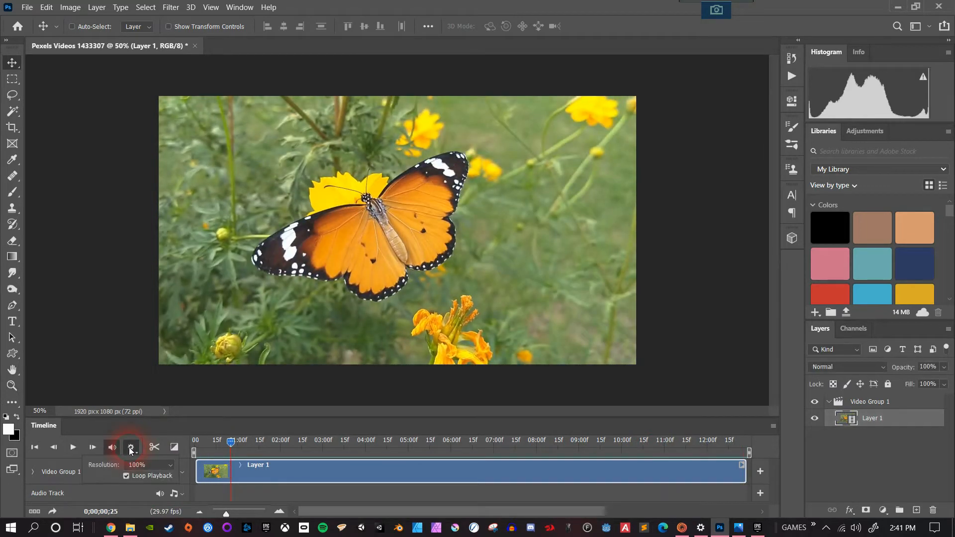
left_click(126, 476)
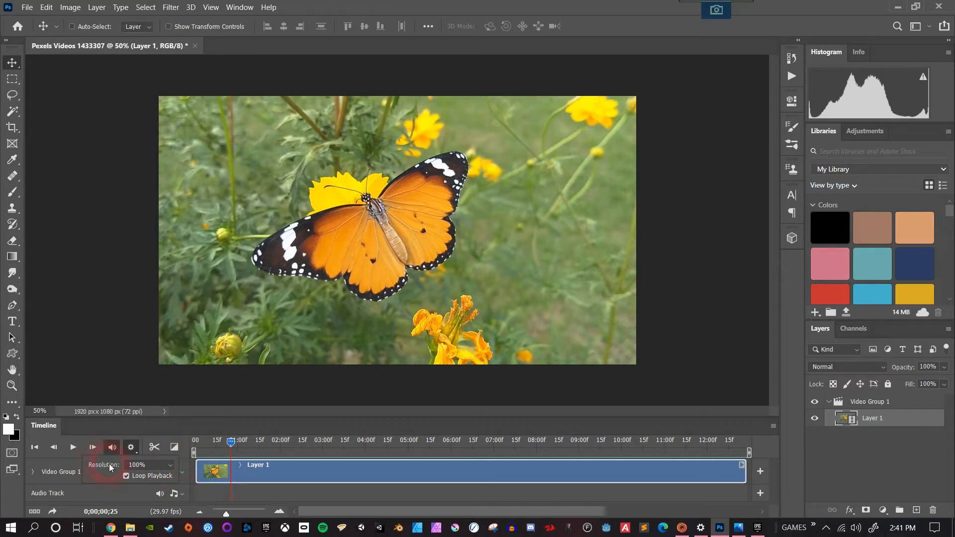
left_click(155, 464)
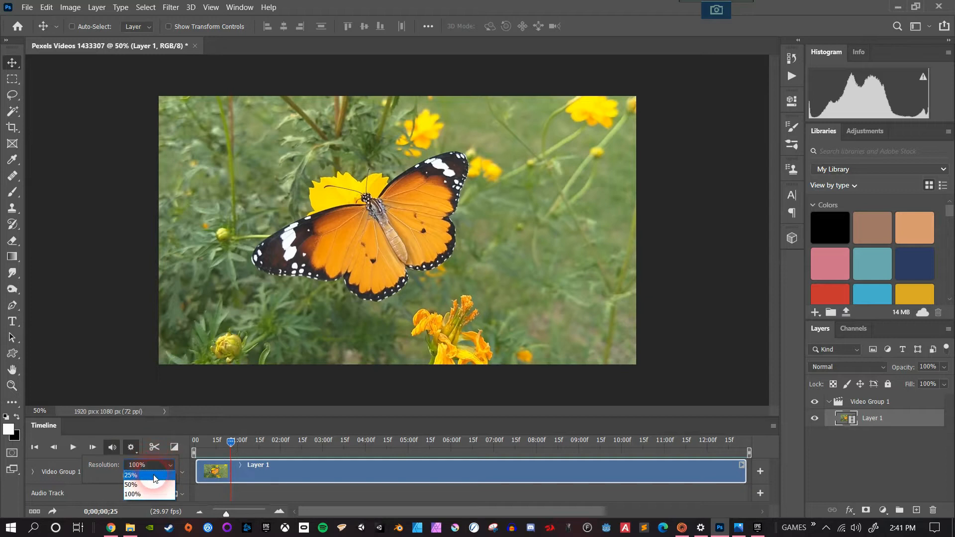
left_click_drag(230, 442, 194, 442)
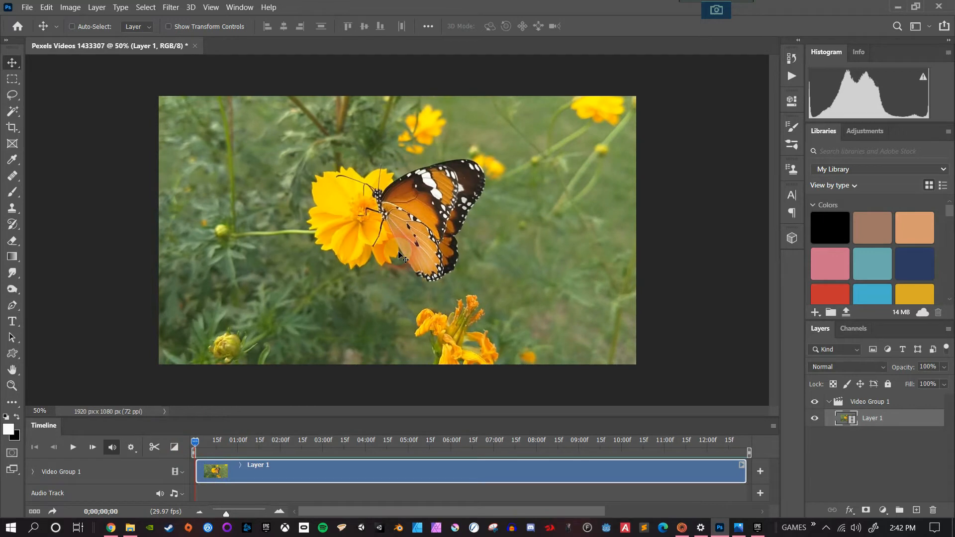
key("space")
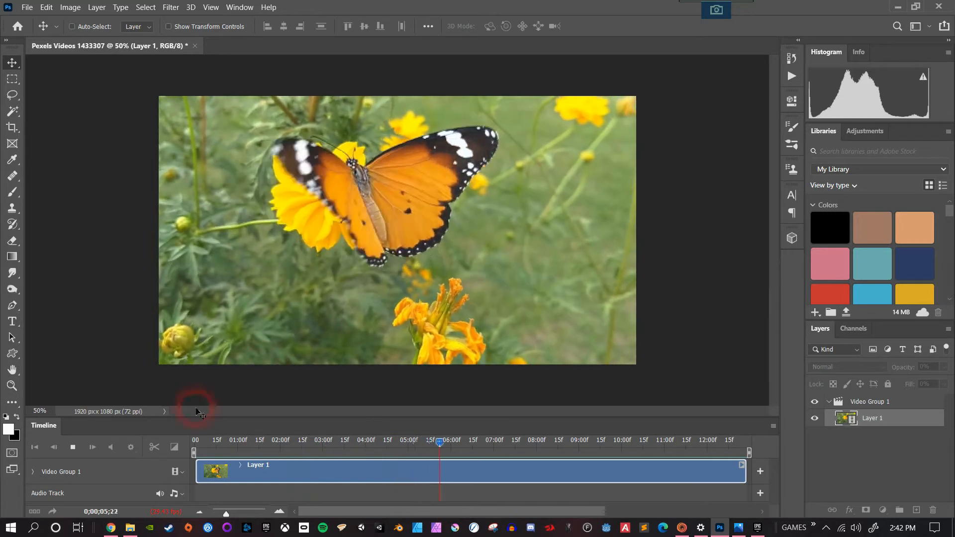
key("space")
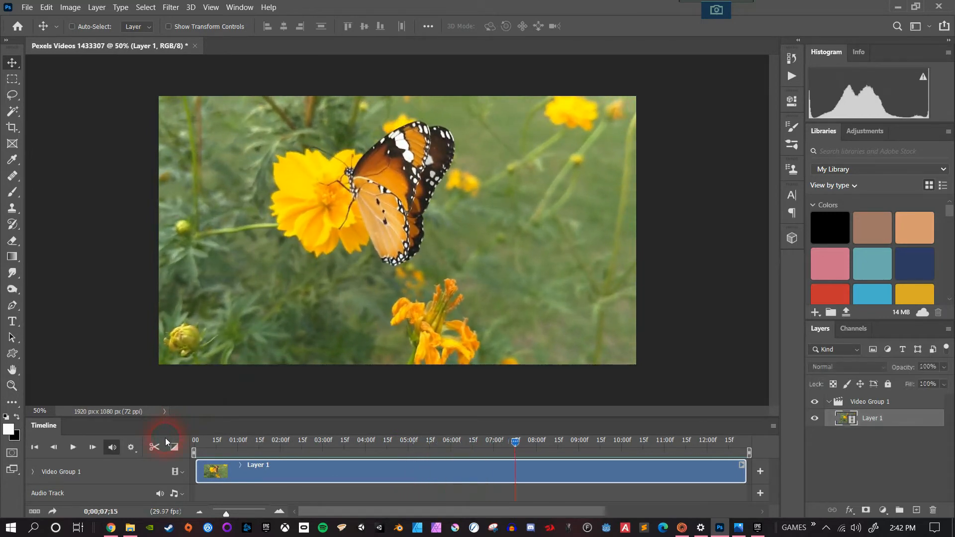
- Set the playback resolution back to 100%
left_click(128, 451)
left_click(137, 466)
left_click(134, 494)
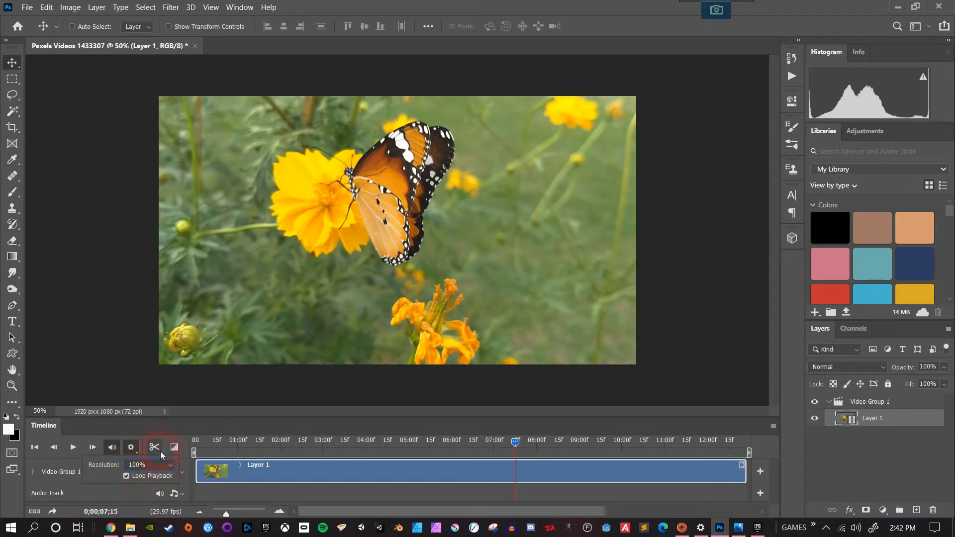
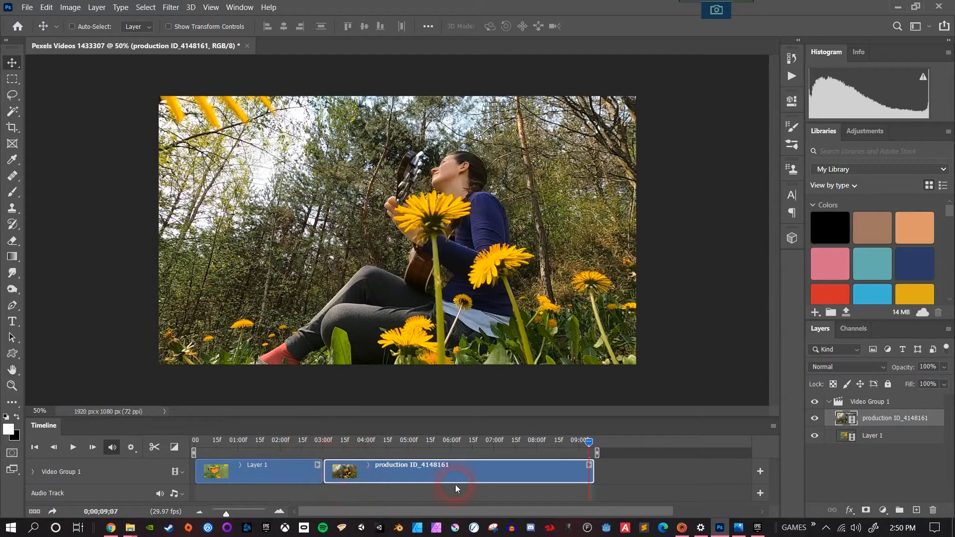
- Trim the end of the production ID_4148161 clip to about 5.5 seconds on the timeline and preview it from about 3 seconds
left_click_drag(589, 472, 435, 477)
left_click_drag(370, 444, 325, 443)
key("space")
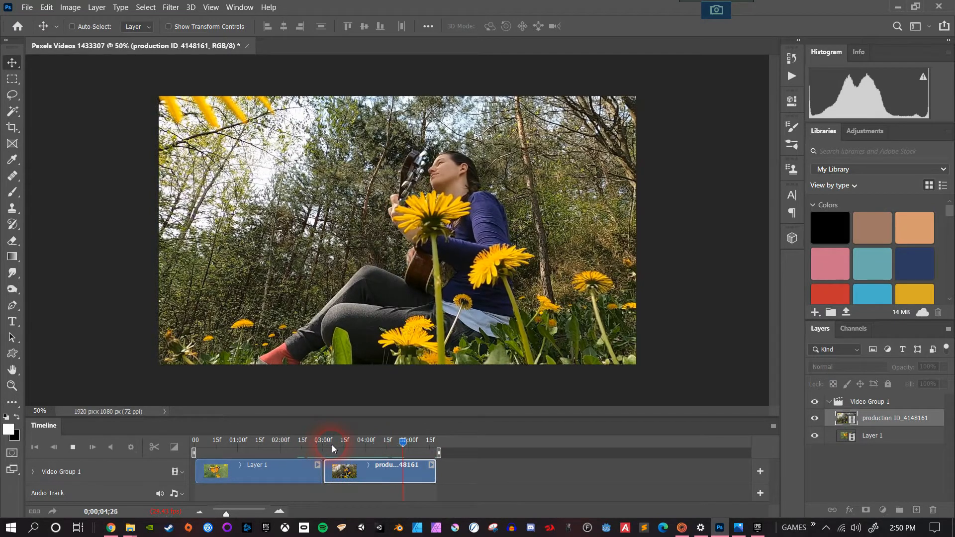
key("space")
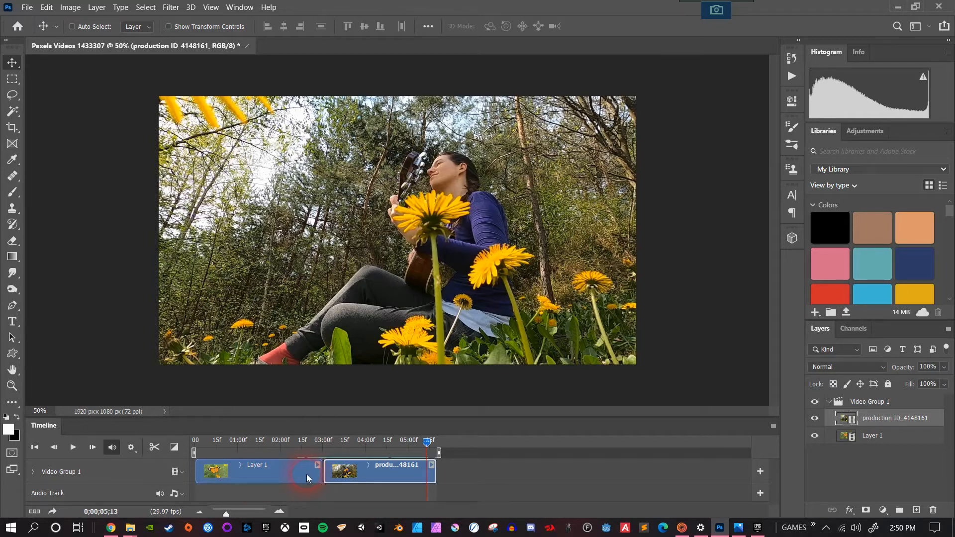
- Move the production ID_4148161 clip ahead of the Layer 1 clip and place the playhead at about 0;00;03;10
left_click(364, 475)
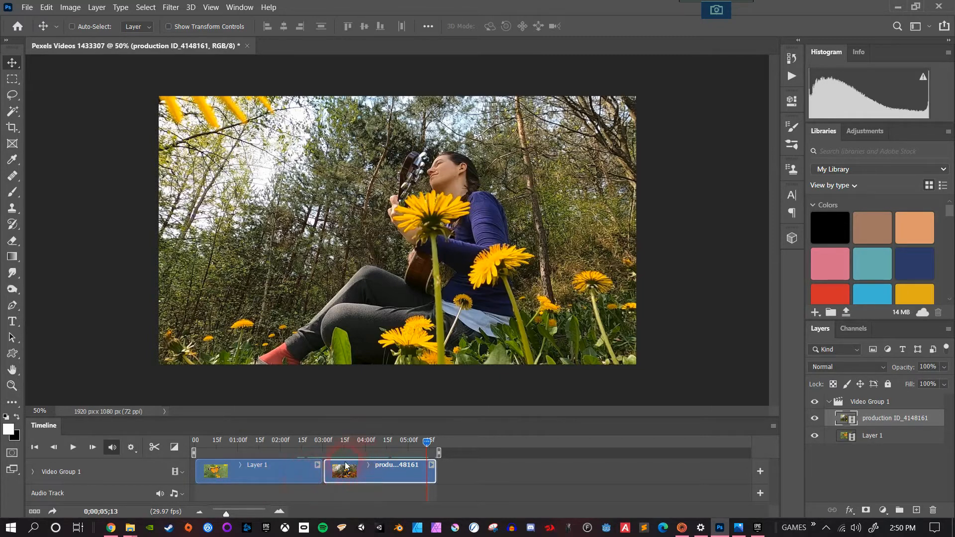
left_click_drag(396, 470, 243, 472)
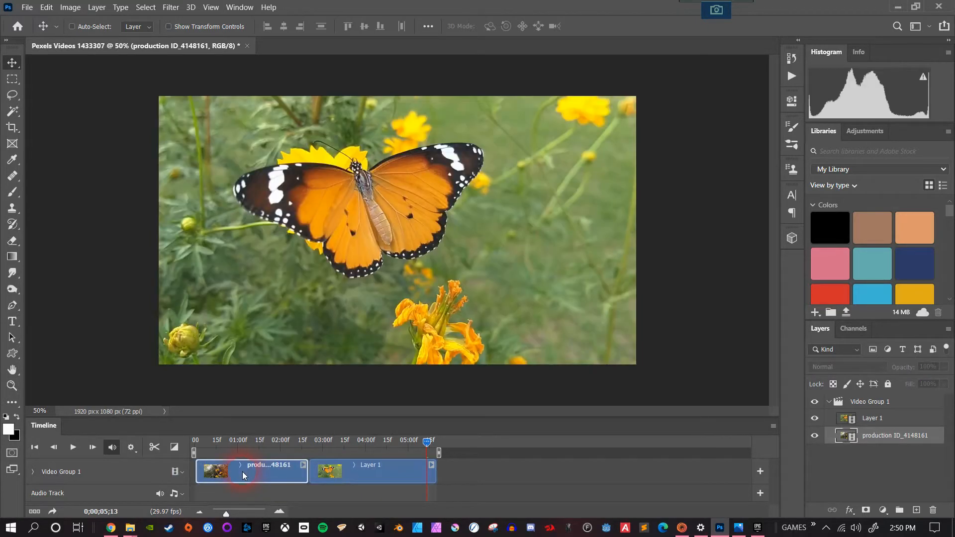
left_click_drag(321, 446, 337, 432)
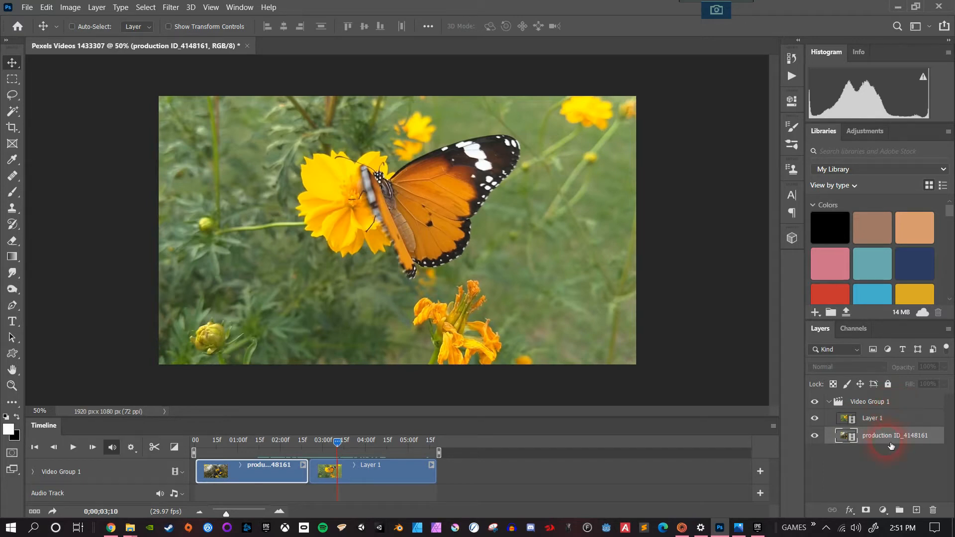
- Try reordering the production ID_4148161 layer above Layer 1 within Video Group 1
left_click_drag(877, 438, 871, 415)
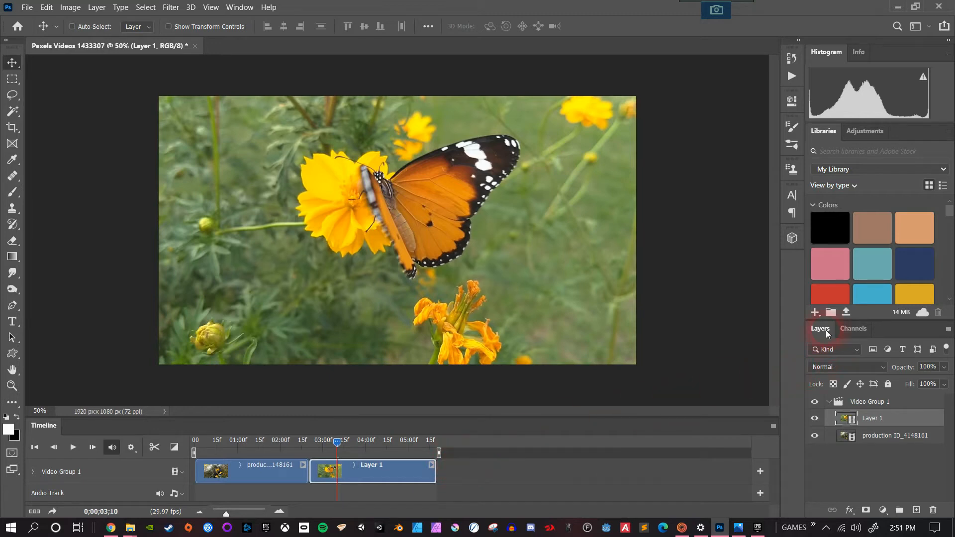
mouse_move(879, 438)
left_mouse_down()
mouse_move(875, 420)
mouse_move(868, 442)
mouse_move(870, 422)
left_mouse_up()
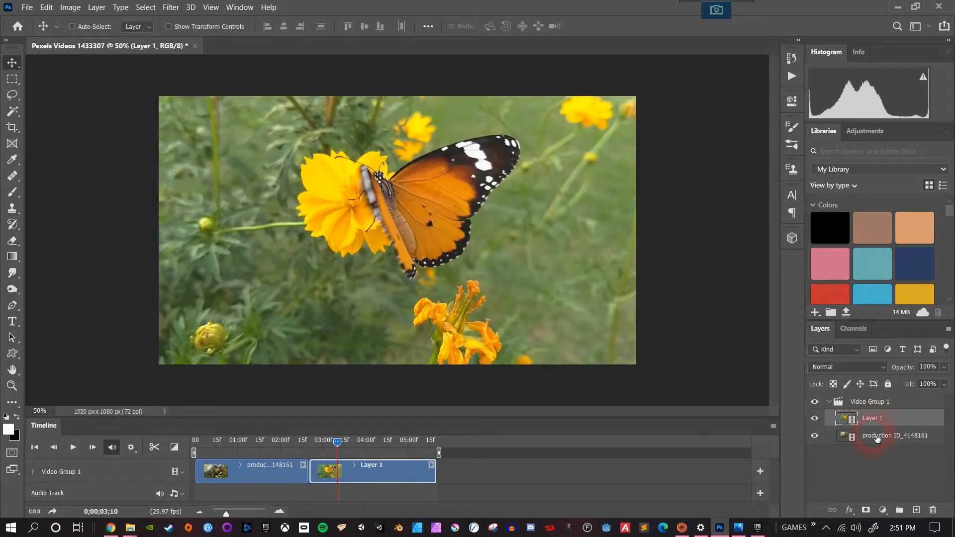
left_click(863, 423)
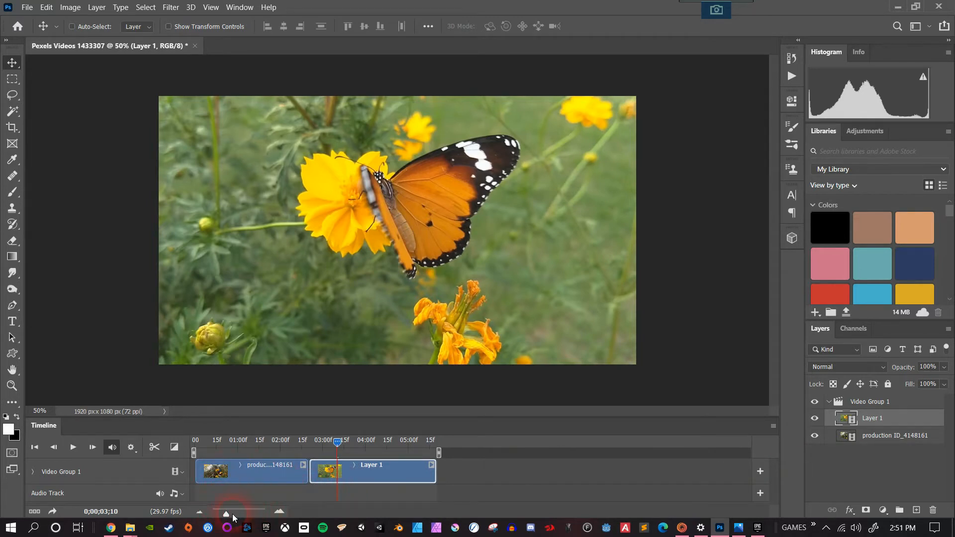
- Preview the two-clip sequence from the start at several timeline zoom levels, stopping playback at the end
left_click_drag(226, 516, 229, 516)
left_click(257, 473)
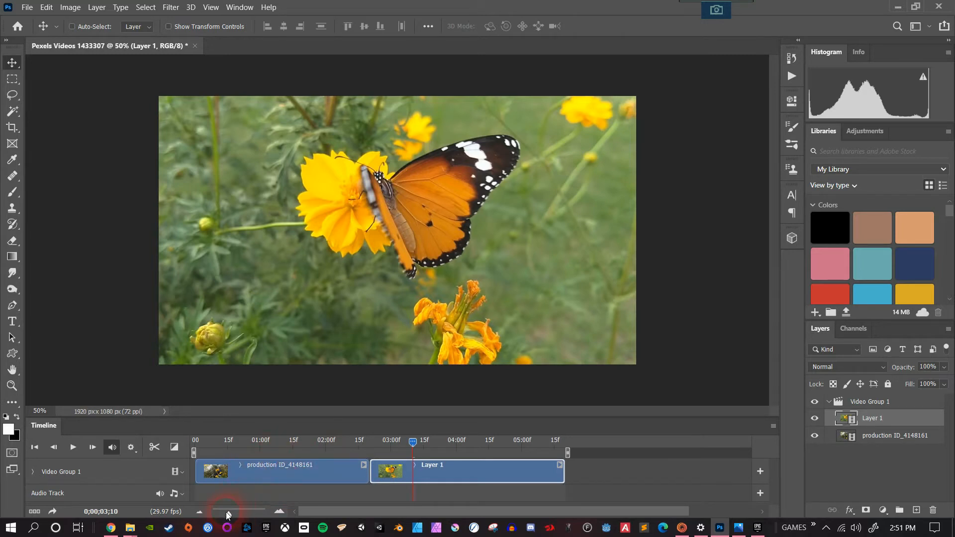
left_click_drag(226, 512, 232, 512)
left_click(34, 447)
left_click(73, 448)
left_click(260, 482)
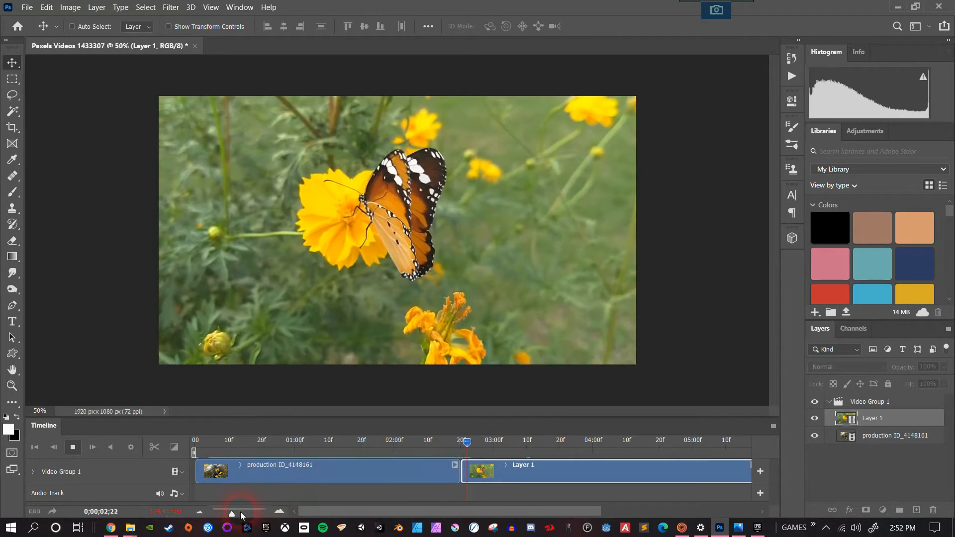
left_click_drag(232, 512, 213, 516)
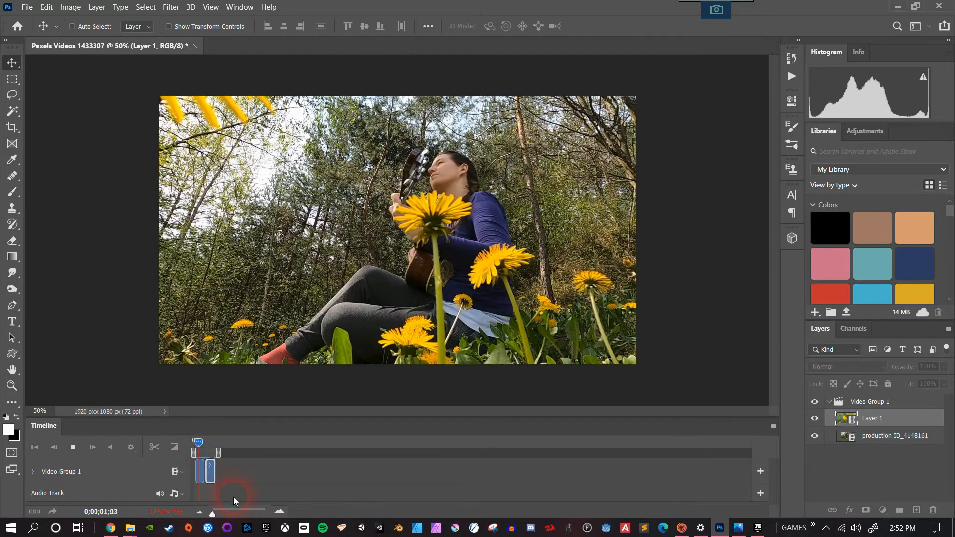
left_click_drag(215, 513, 231, 516)
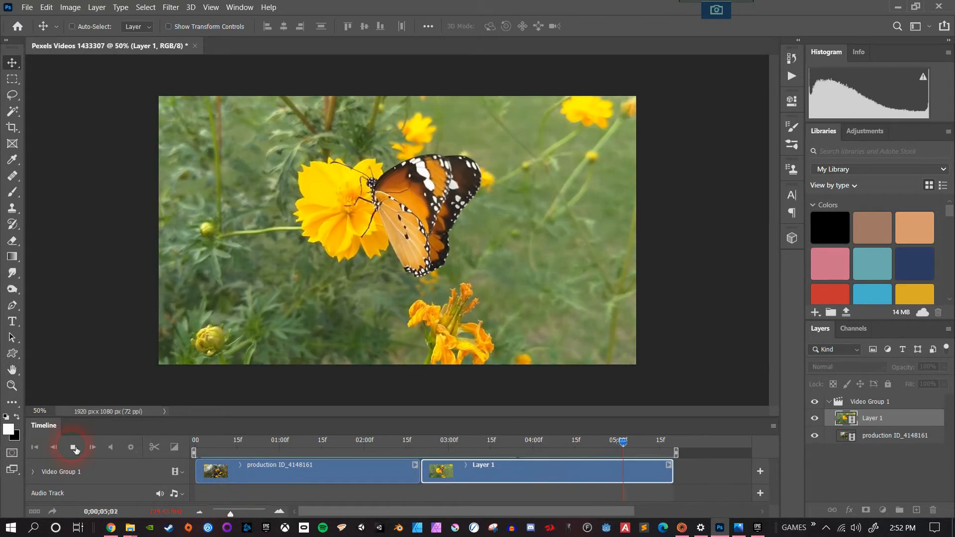
left_click(74, 449)
left_click(241, 467)
- Add the video (3) clip at the end of Video Group 1 and move the playhead to about 0;00;05;26
left_click(760, 471)
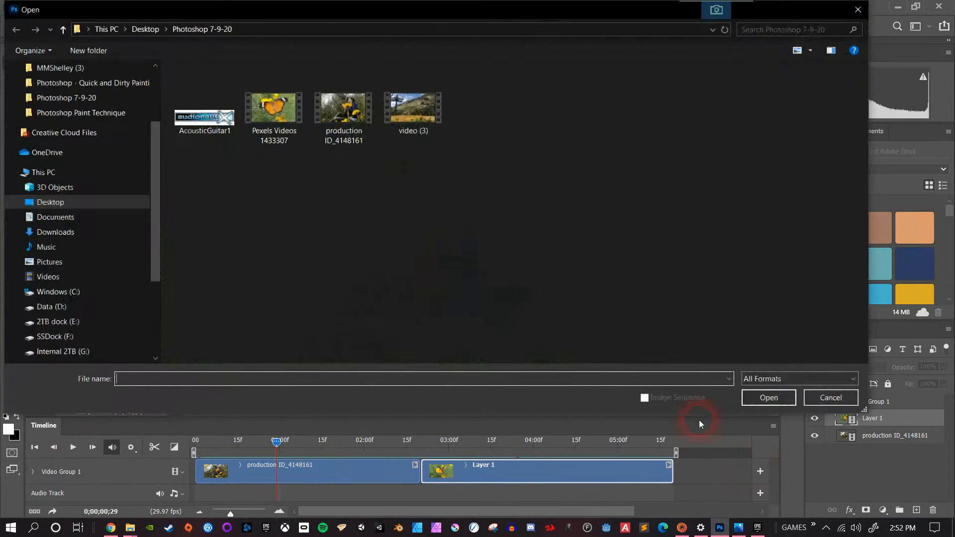
left_click(413, 110)
left_click(772, 400)
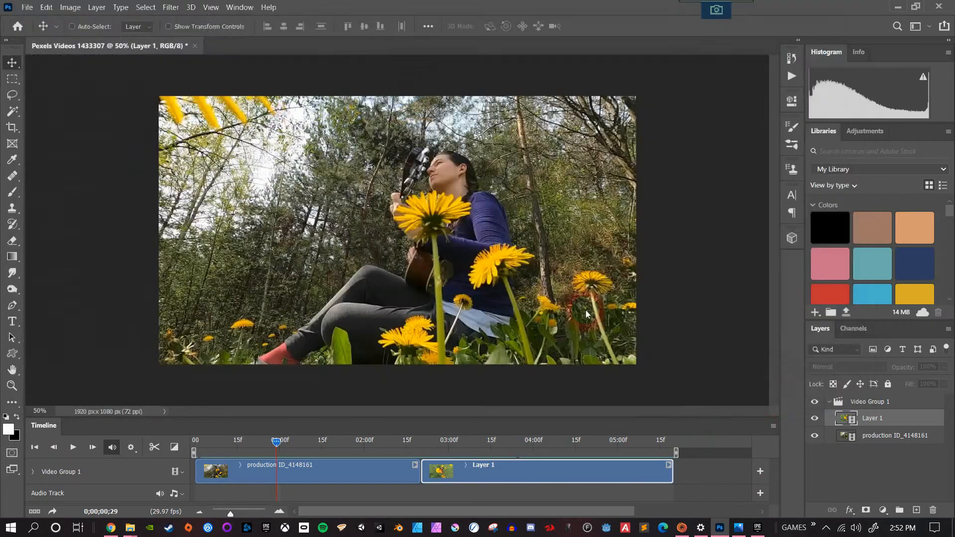
left_click(663, 443)
left_click_drag(664, 446, 692, 447)
left_click(626, 473)
- Trim the end of the video (3) clip to about 9.5 seconds on the timeline
left_click_drag(387, 511, 479, 512)
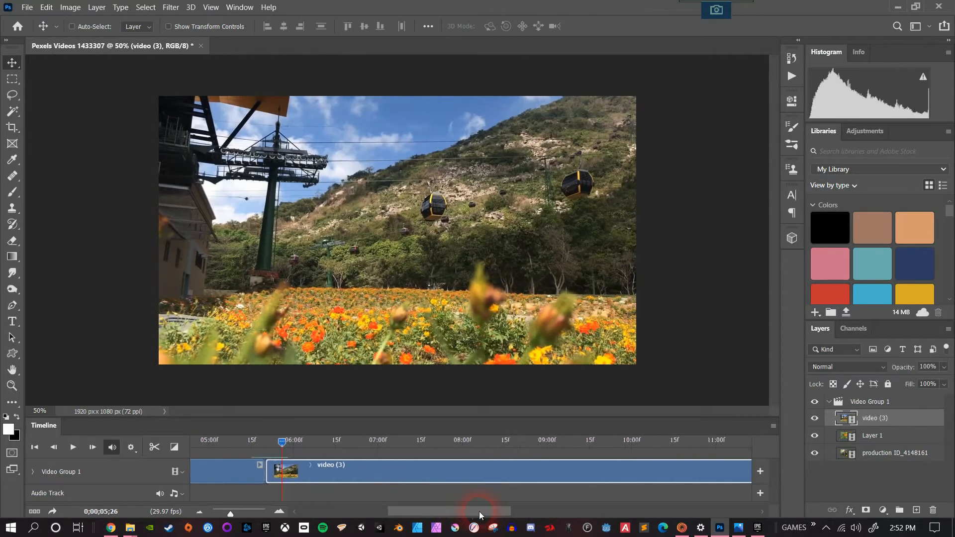
left_click_drag(231, 514, 223, 514)
left_click_drag(666, 476, 407, 480)
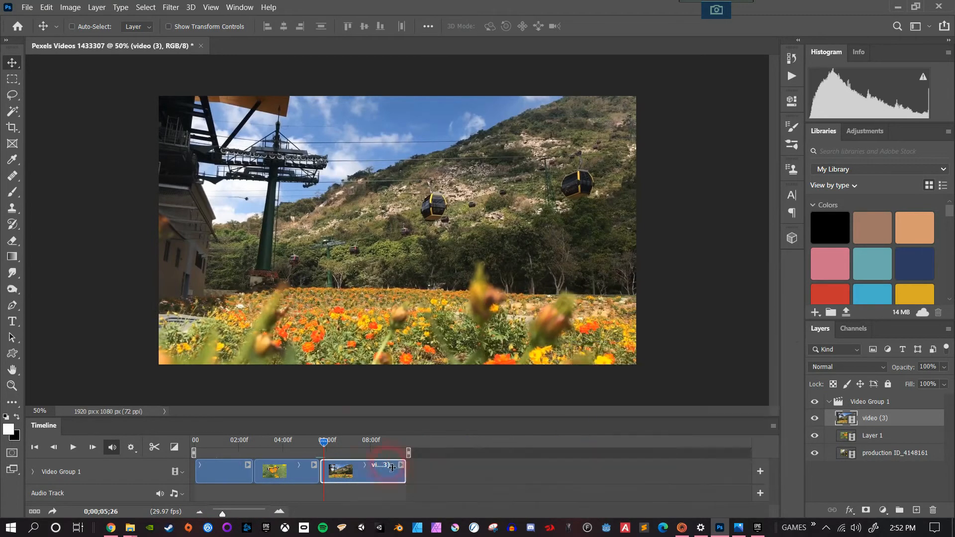
- Preview the sequence from within the Layer 1 clip into the video (3) clip, stopping before the end
left_click_drag(325, 442, 274, 446)
key("space")
key("space")
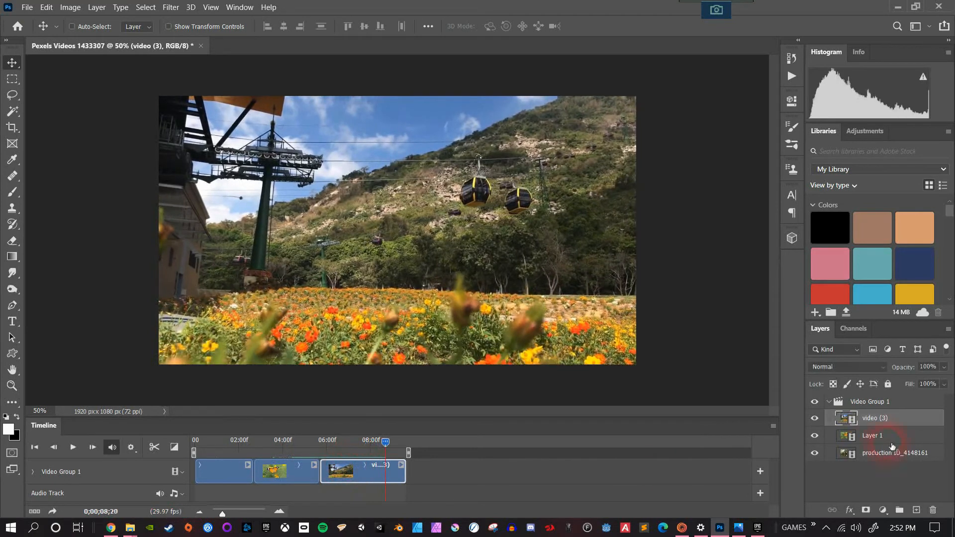
- Try placing video (3) below Layer 1 in Video Group 1, and restore the order by moving the Layer 1 clip ahead of it
left_click_drag(905, 422, 903, 444)
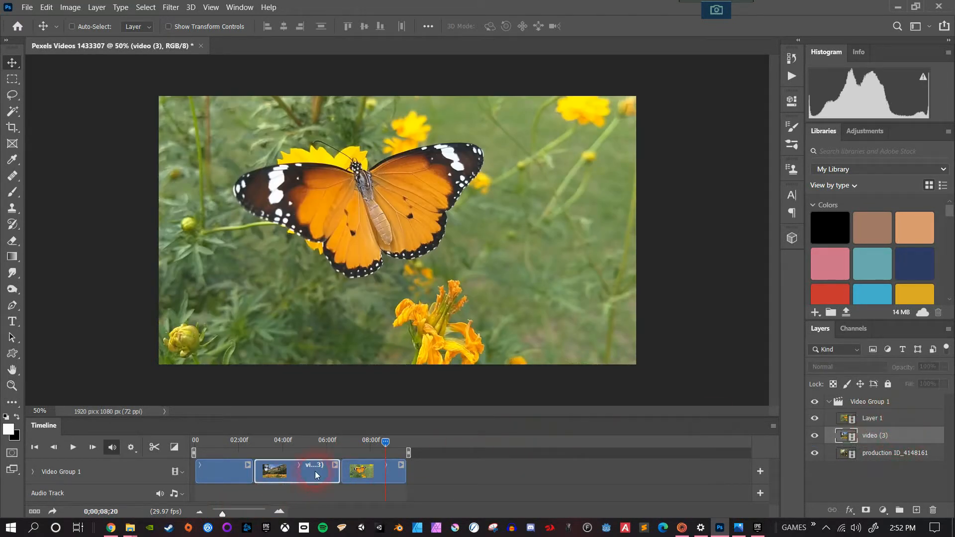
left_click_drag(354, 471, 269, 471)
- Preview the three-clip sequence from the start, stopping playback in the video (3) clip
left_click_drag(321, 440, 181, 441)
key("space")
left_click(253, 450)
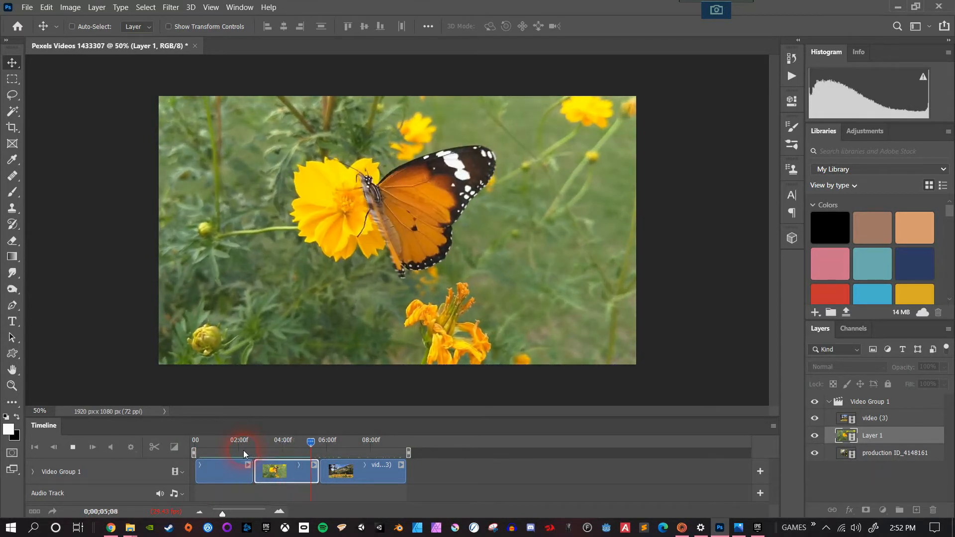
left_click(311, 475)
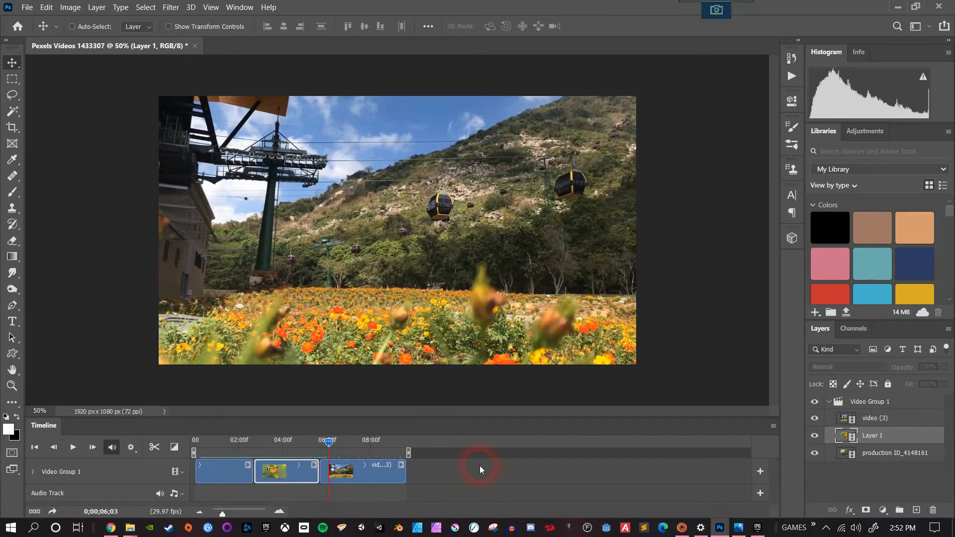
- Trim the end of the video (3) clip to about 8.4 seconds and move the playhead to about 0;00;02;07
left_click_drag(408, 471, 388, 470)
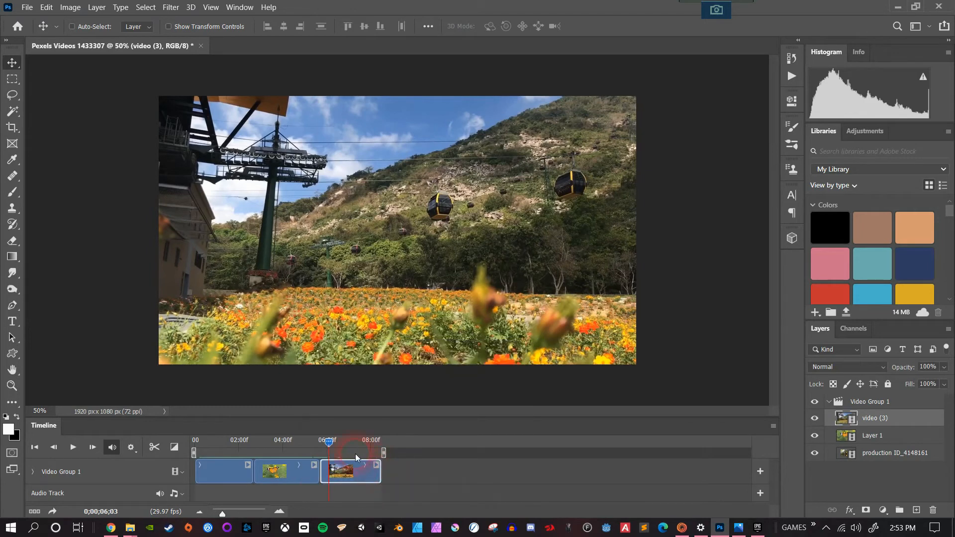
left_click_drag(330, 443, 245, 443)
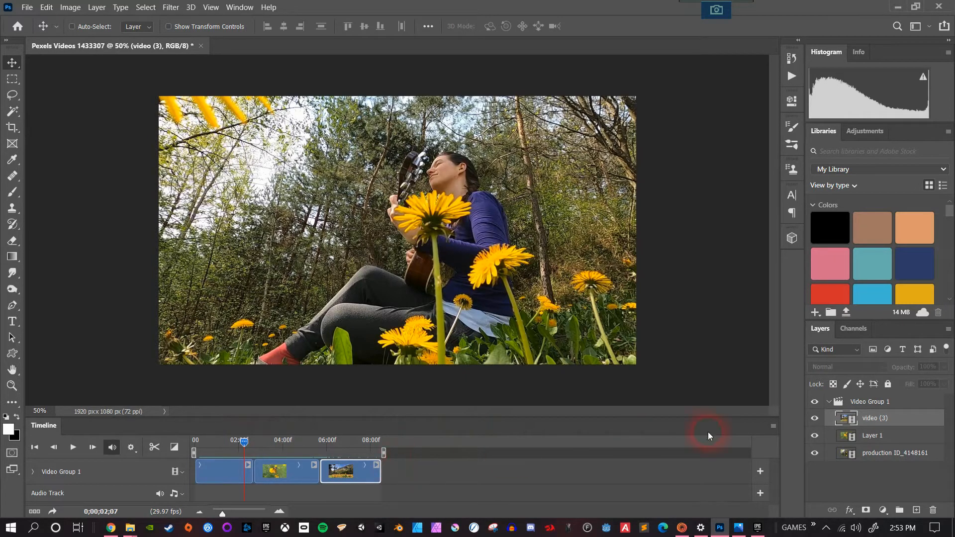
- Toggle the visibility of the video (3) and production ID_4148161 layers off and back on, ending with production ID_4148161 selected
left_click(816, 418)
left_click(816, 418)
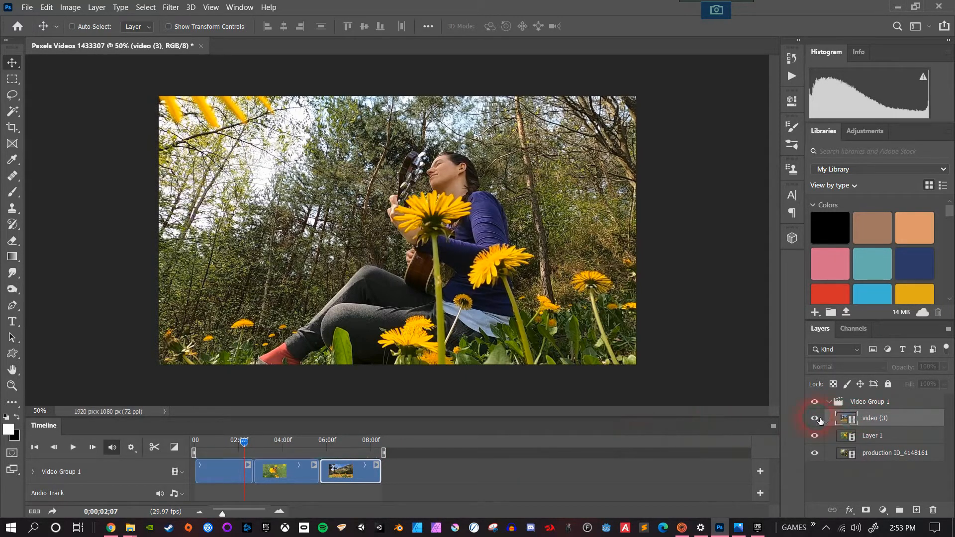
left_click(894, 440)
left_click(894, 453)
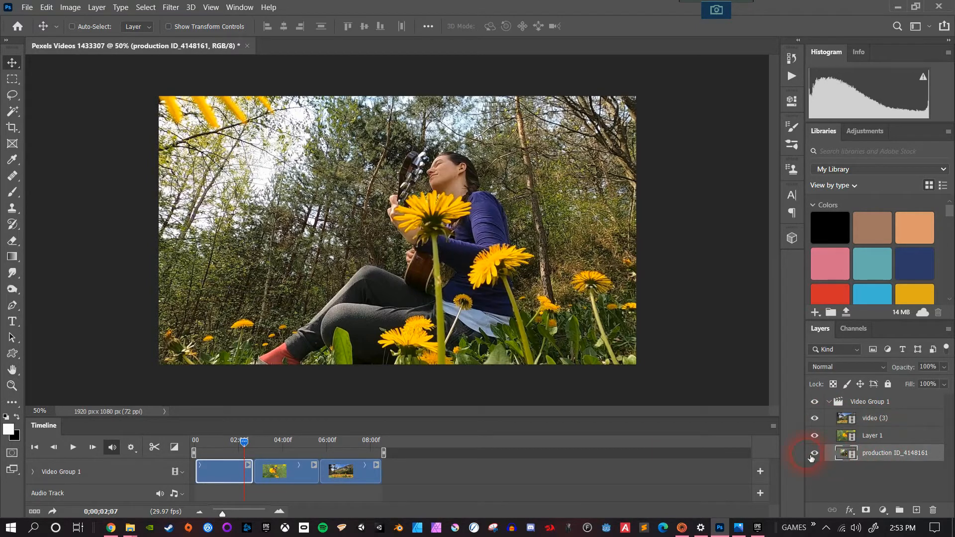
left_click(816, 454)
left_click(815, 453)
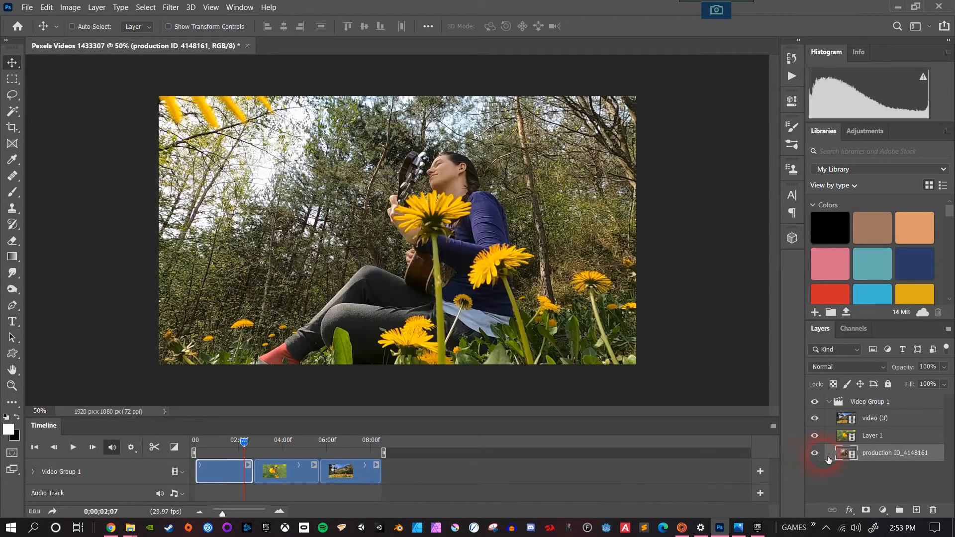
left_click(889, 437)
left_click(875, 456)
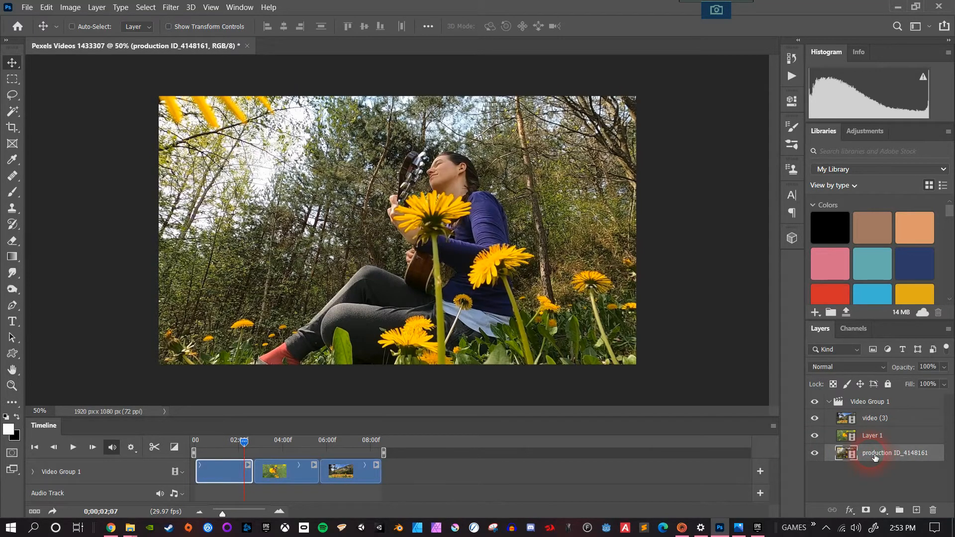
- Inspect the duration and speed settings of the production ID_4148161 clip and close them
left_click(227, 473)
right_click(216, 467)
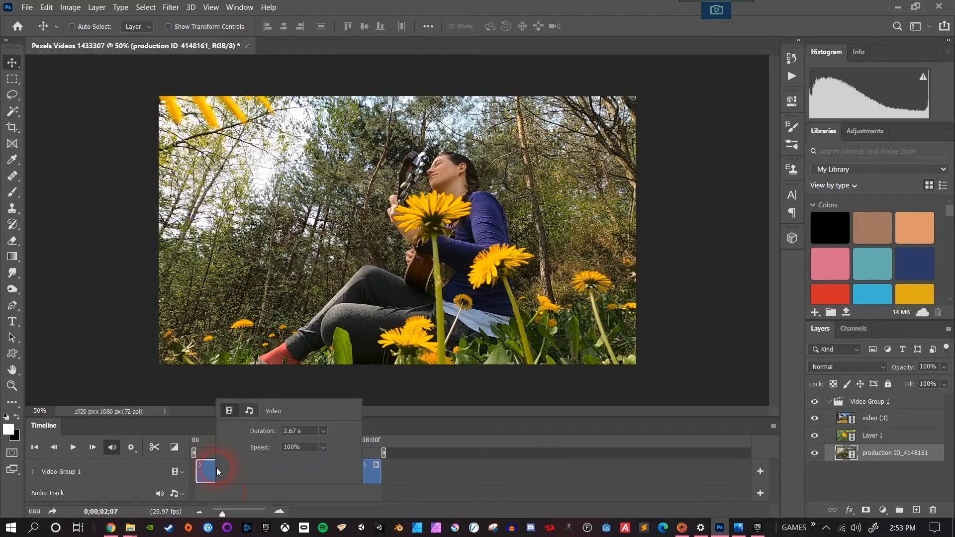
left_click(214, 468)
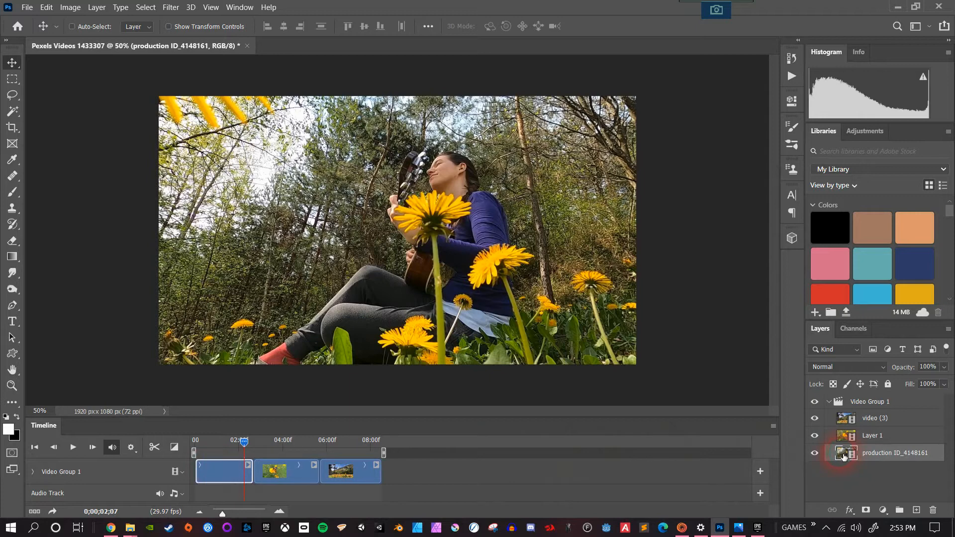
- Duplicate the production ID_4148161 clip and move the copy to the end of Video Group 1
key("ctrl+j")
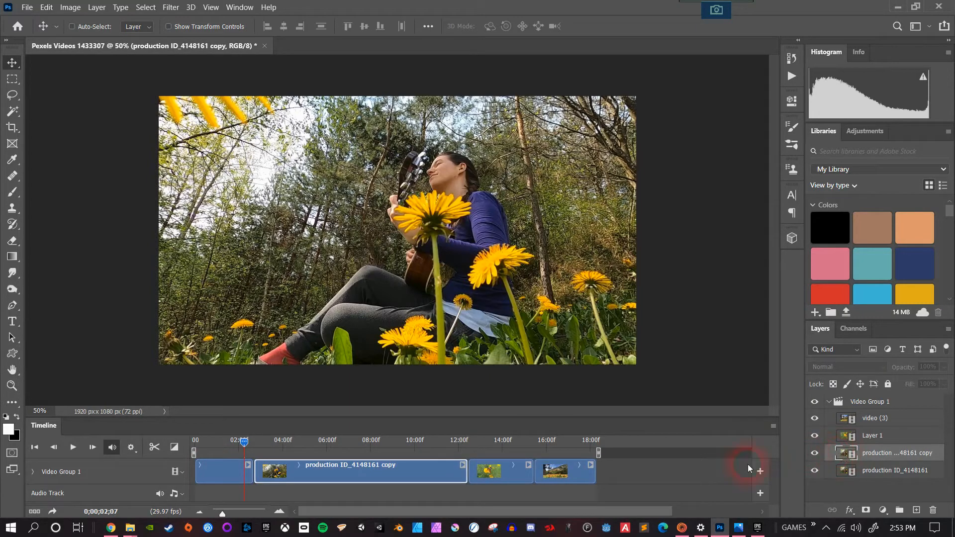
mouse_move(246, 444)
left_mouse_down()
mouse_move(321, 443)
mouse_move(233, 449)
left_mouse_up()
left_click(417, 471)
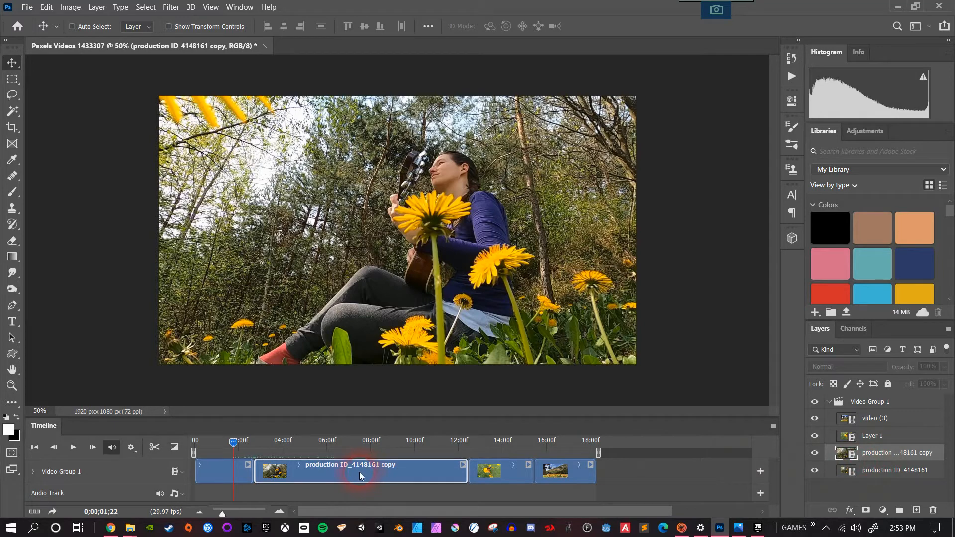
left_click_drag(347, 475, 609, 473)
left_click_drag(885, 420, 799, 429)
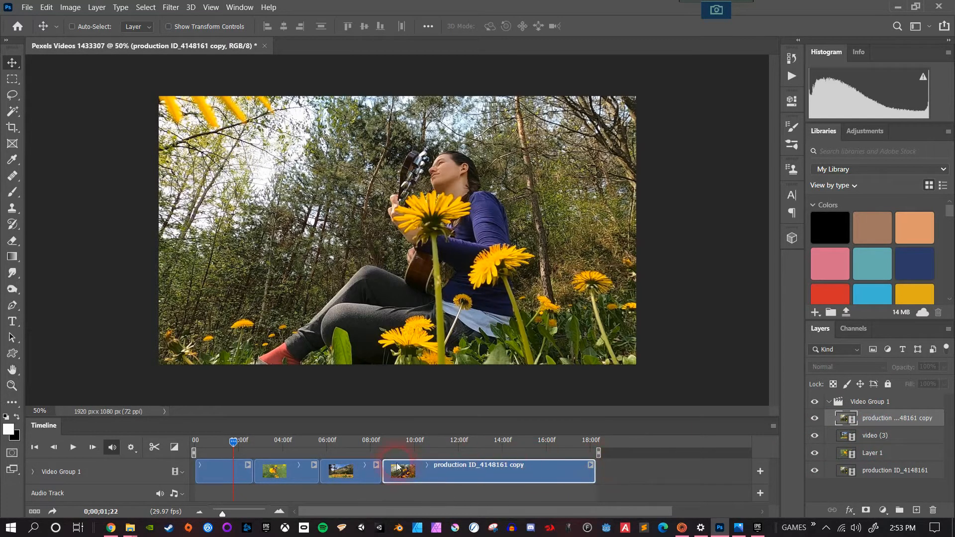
- Trim the end of the production ID_4148161 copy clip to about 11.5 seconds on the timeline
left_click_drag(404, 441, 431, 441)
left_click_drag(388, 474, 463, 473)
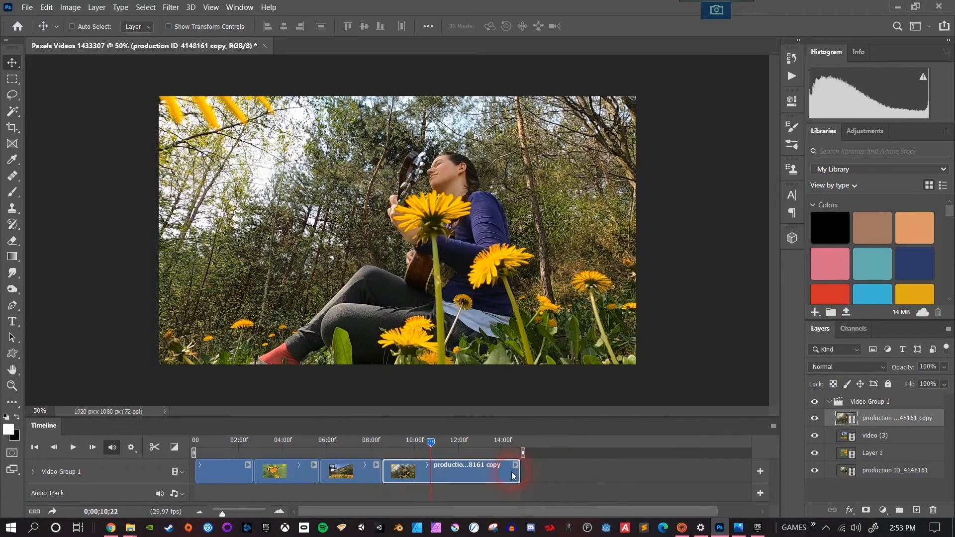
left_click_drag(523, 472, 455, 473)
- Split the production ID_4148161 copy clip at about 0;00;09;25
mouse_move(431, 442)
left_mouse_down()
mouse_move(216, 449)
mouse_move(416, 439)
left_mouse_up()
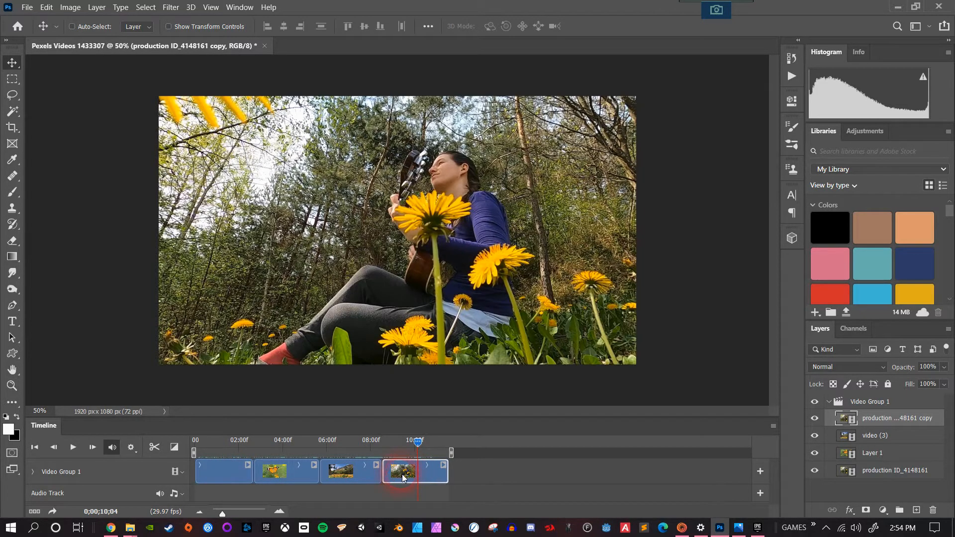
left_click(449, 473)
mouse_move(418, 442)
left_mouse_down()
mouse_move(445, 443)
mouse_move(392, 449)
mouse_move(423, 450)
mouse_move(408, 452)
mouse_move(387, 443)
mouse_move(412, 445)
left_mouse_up()
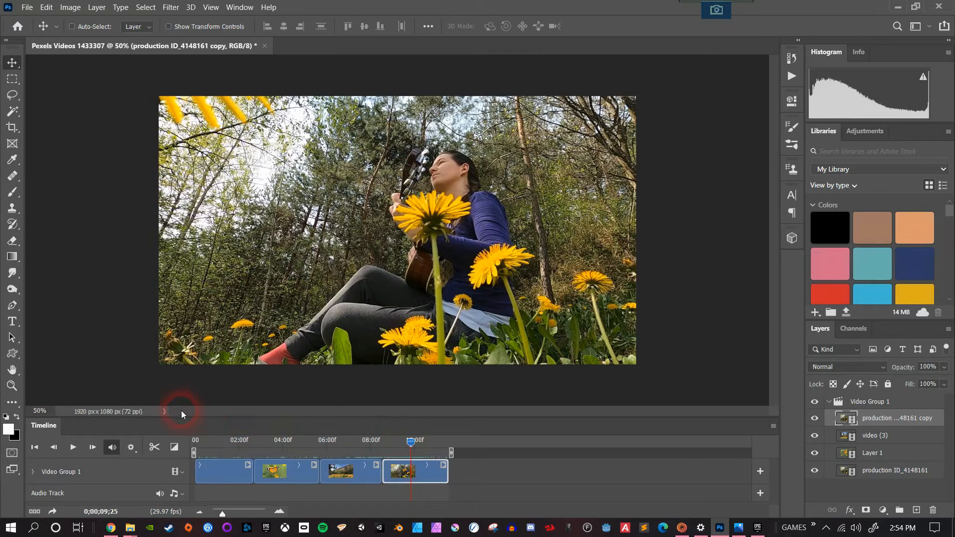
left_click(155, 449)
left_click(159, 450)
- Move the second half of the split production ID_4148161 copy clip between the Layer 1 and video (3) clips
left_click_drag(402, 441, 434, 477)
left_click(394, 474)
left_click(435, 473)
left_click(387, 475)
left_click(437, 476)
left_click_drag(437, 471, 327, 468)
- Preview the rearranged sequence from the inserted half, and replay the transition from video (3) to the last clip
left_click_drag(422, 444, 323, 451)
key("space")
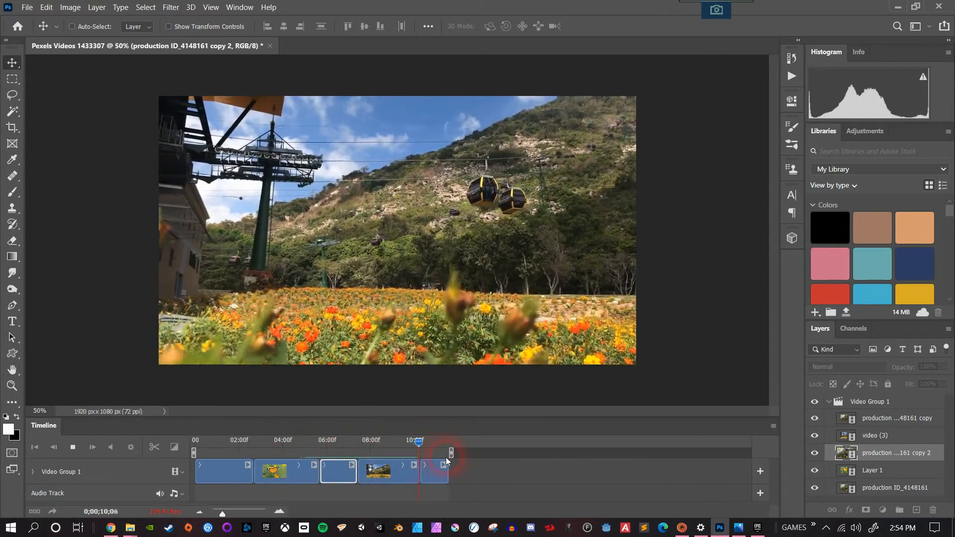
key("space")
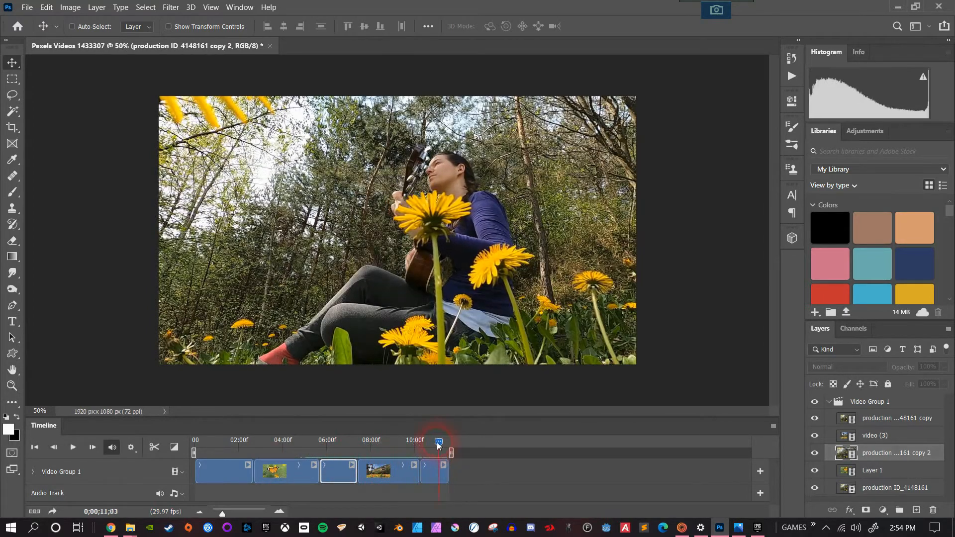
left_click_drag(445, 443, 401, 440)
key("space")
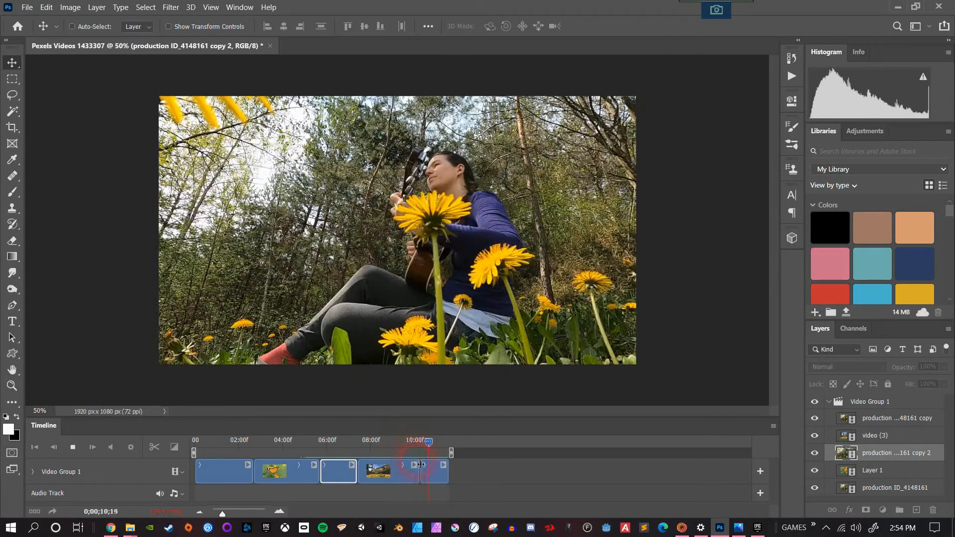
key("space")
- Trim the end of the last clip to about 11 seconds and preview from about 0;00;09;26
left_click_drag(426, 474, 432, 479)
left_click(413, 441)
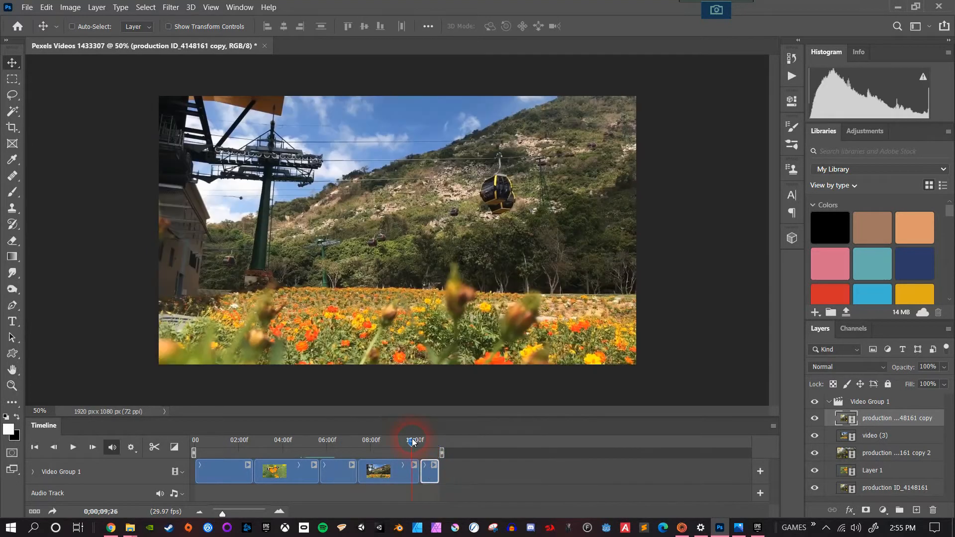
key("space")
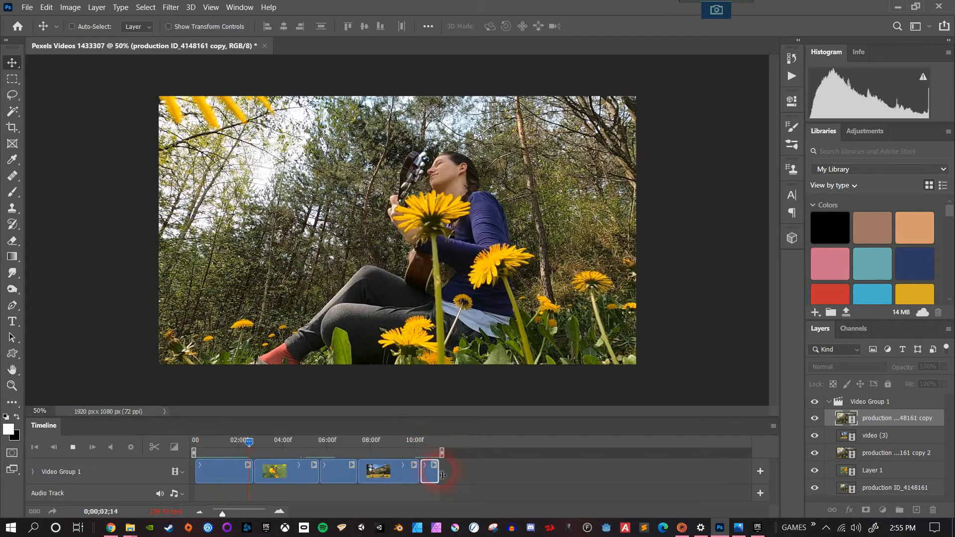
key("space")
- Extend the end of the last clip to about 12.9 seconds and preview it from just before its start
left_click_drag(441, 475, 473, 469)
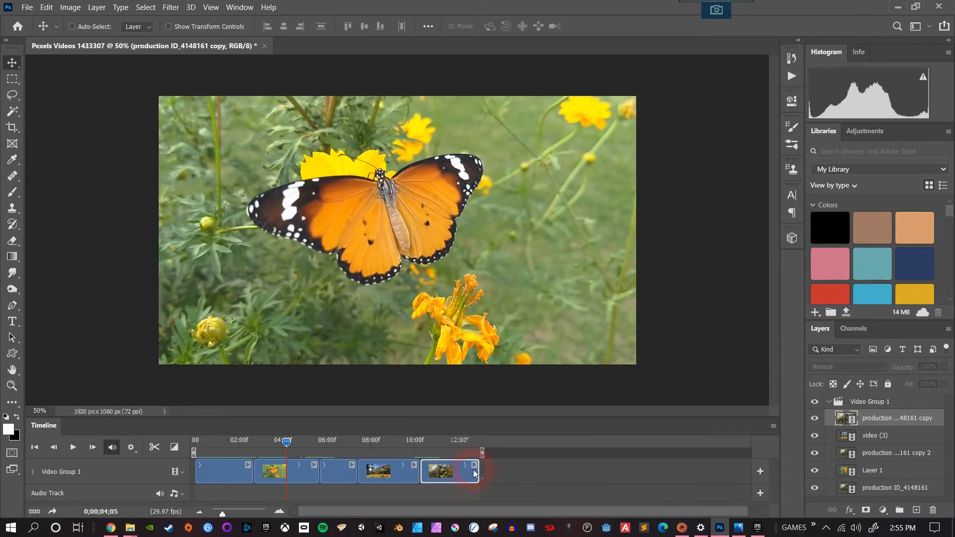
left_click(412, 441)
key("space")
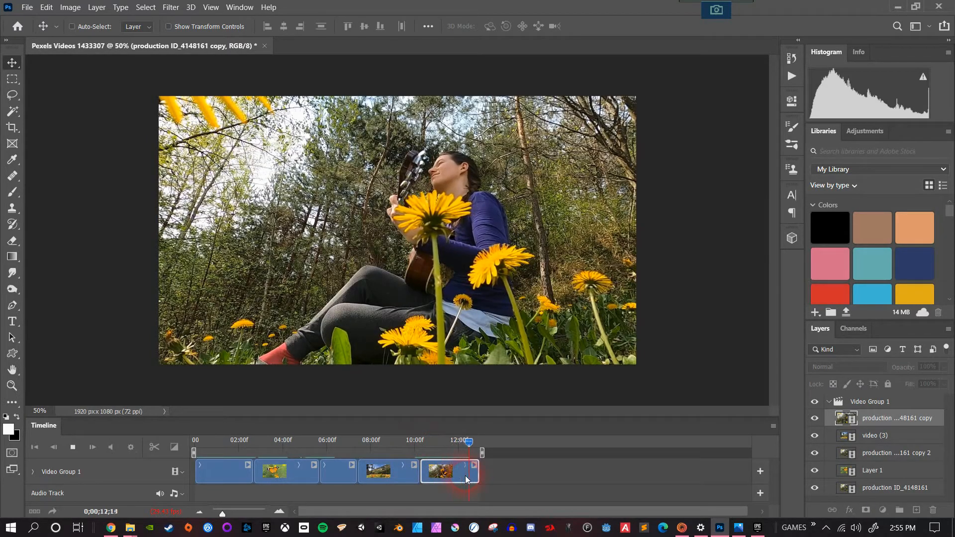
- Try splitting the video (3) clip at about 0;00;08;25, and undo the split
left_click(390, 442)
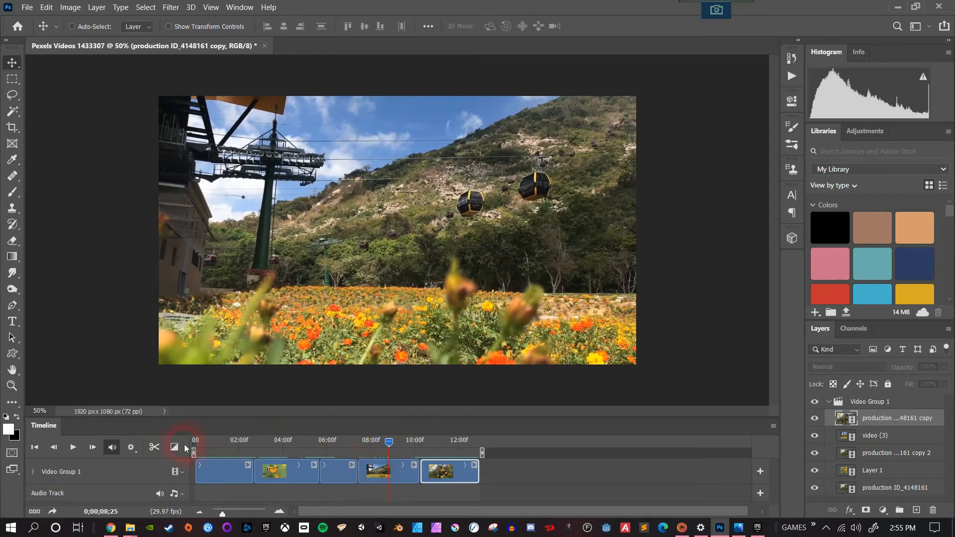
left_click(381, 473)
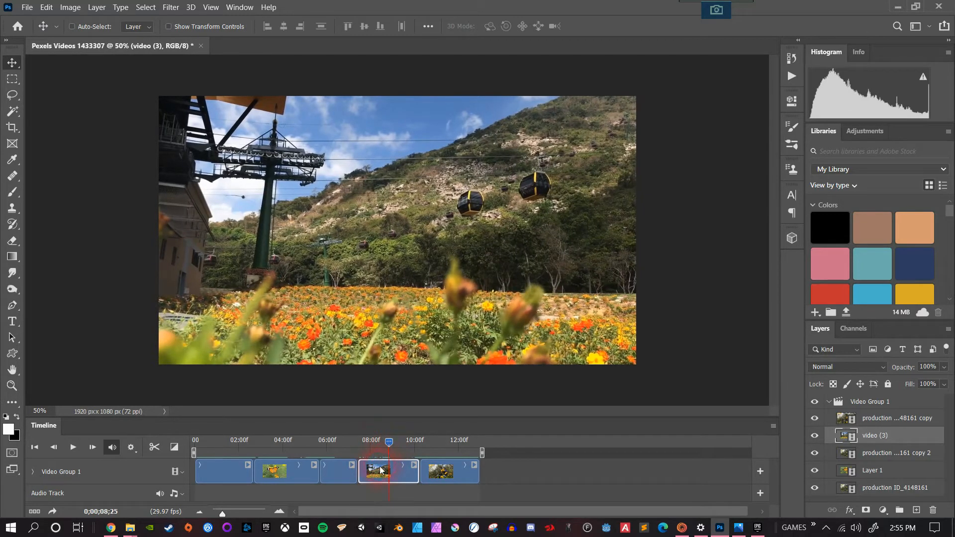
left_click(154, 447)
left_click_drag(390, 443, 401, 472)
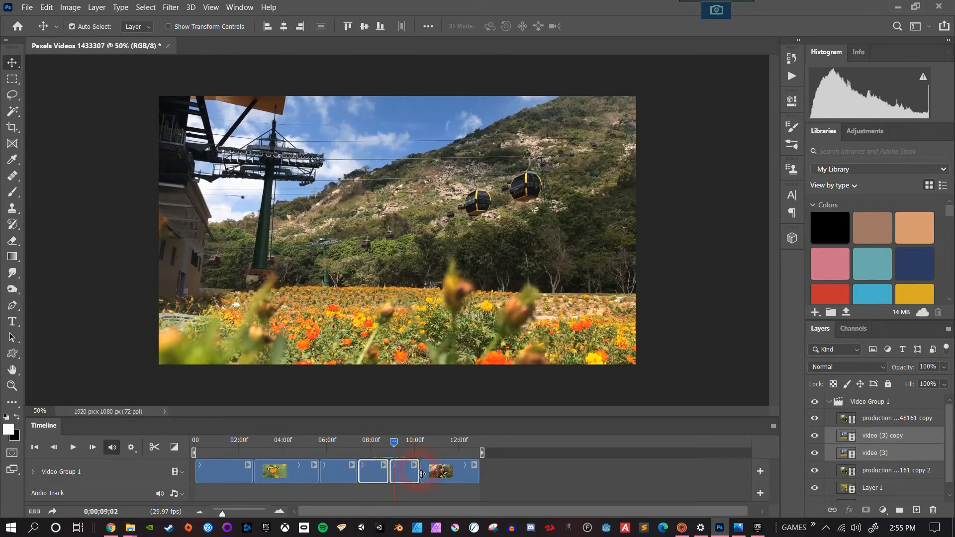
key("ctrl+z")
- Move the playhead to about 0;00;02;02 near the end of the first clip and open the transition options
left_click_drag(313, 455, 246, 440)
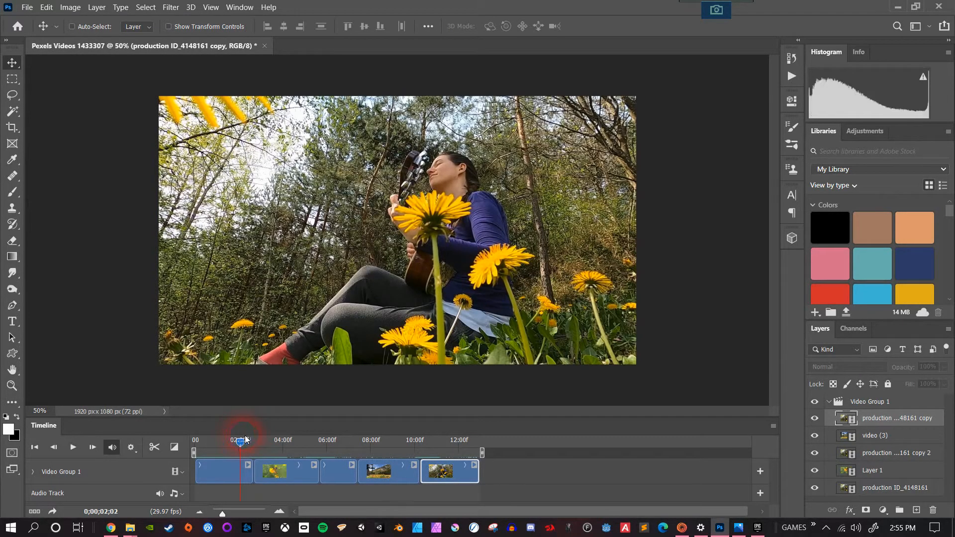
left_click(174, 447)
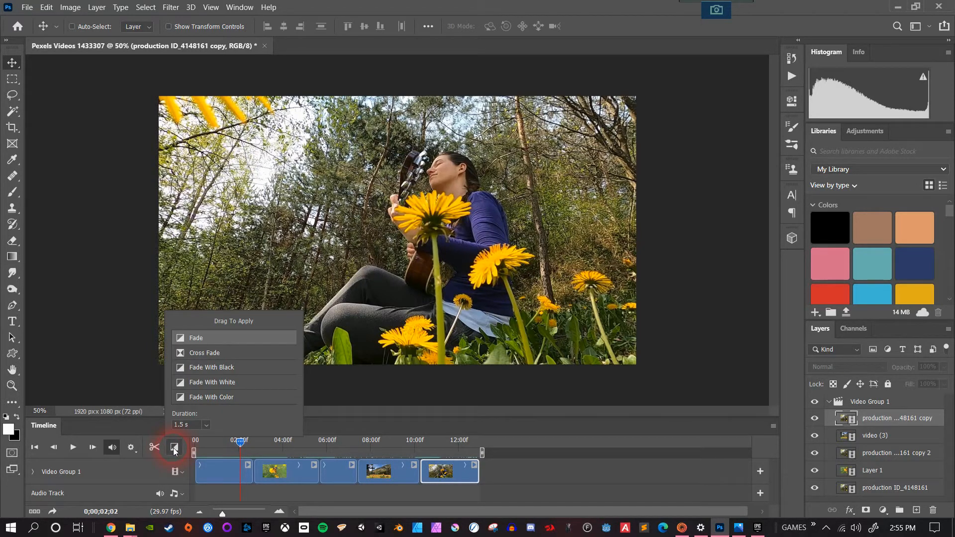